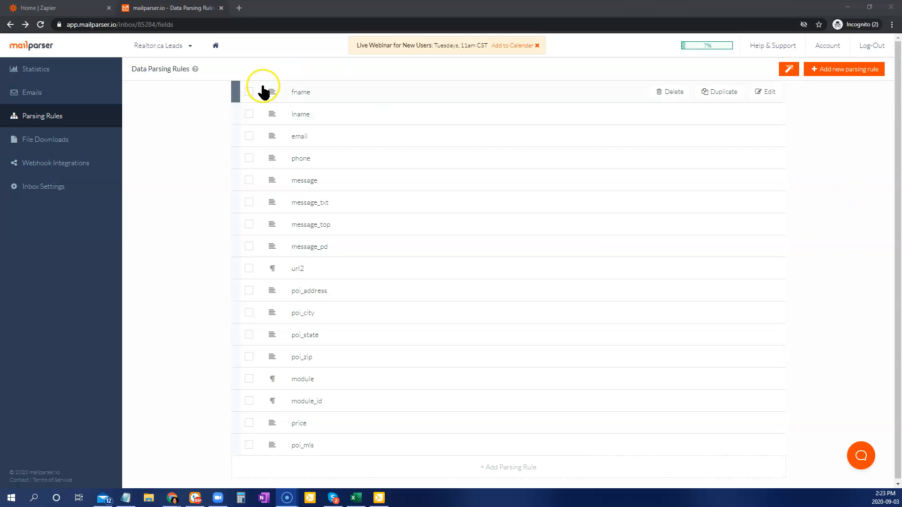
Open the fname parsing rule, examine its start and end position filters, and validate and save it.
{"action": "left_click", "coordinate": [770, 93]}
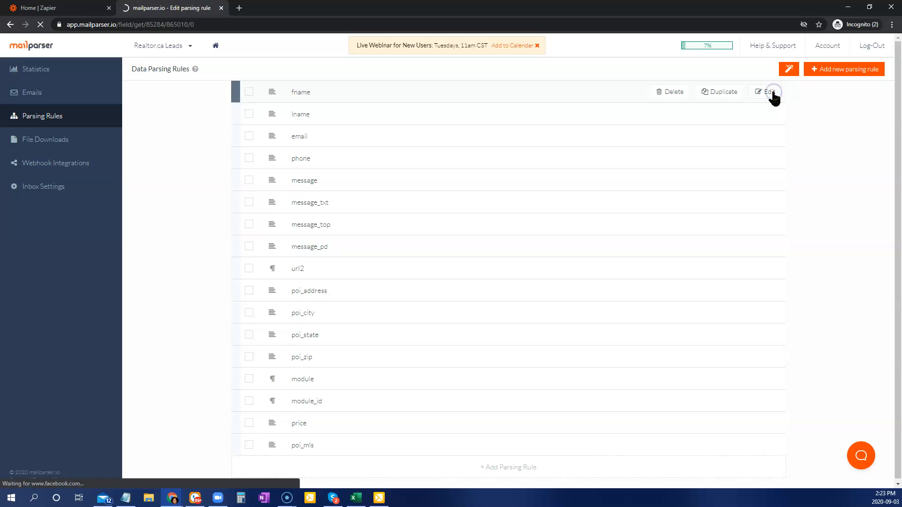
{"action": "scroll", "coordinate": [729, 343], "scroll_direction": "down", "scroll_amount": 5}
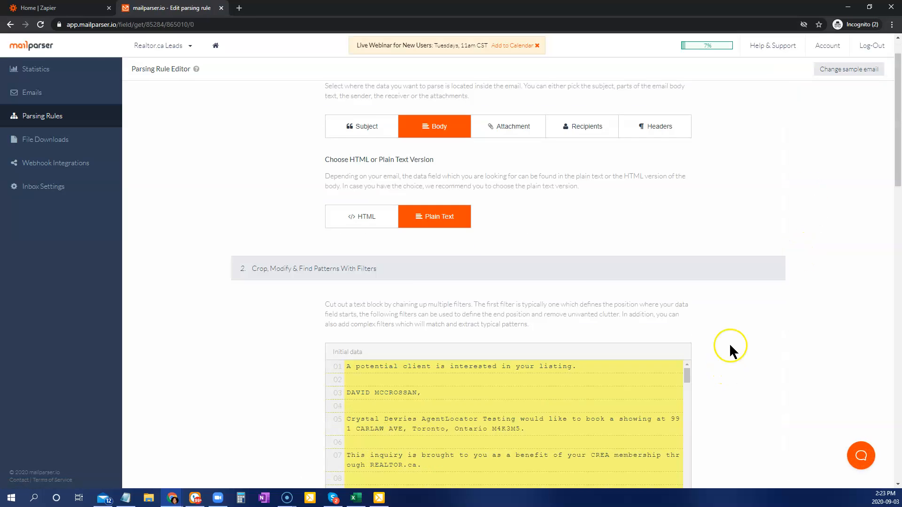
{"action": "scroll", "coordinate": [732, 227], "scroll_direction": "up", "scroll_amount": 3}
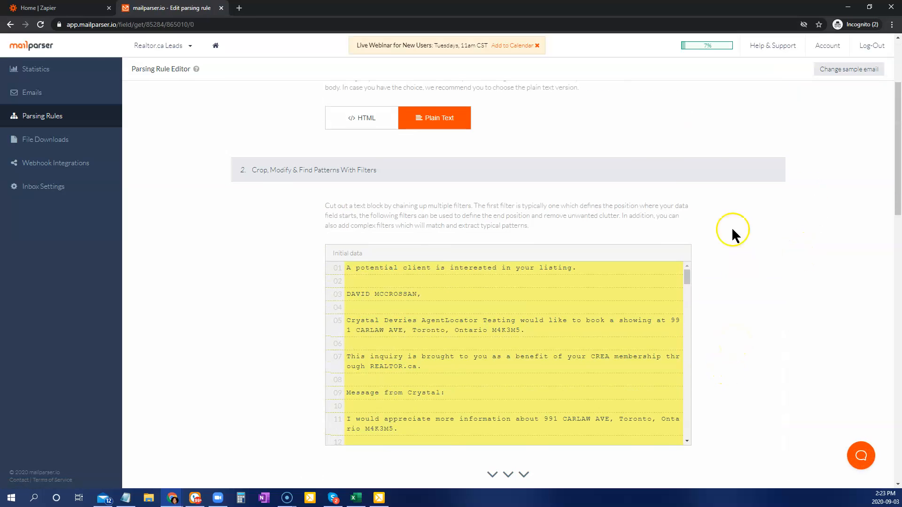
{"action": "scroll", "coordinate": [733, 311], "scroll_direction": "down", "scroll_amount": 8}
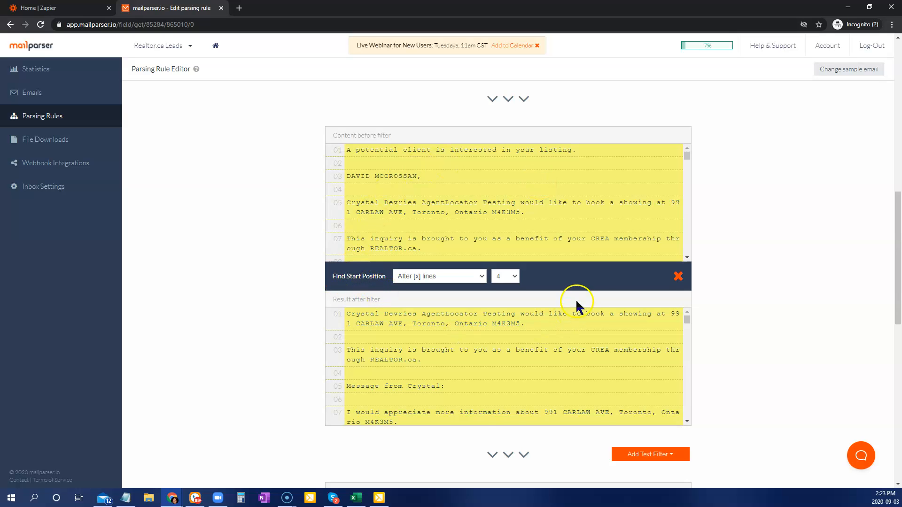
{"action": "scroll", "coordinate": [577, 305], "scroll_direction": "down", "scroll_amount": 6}
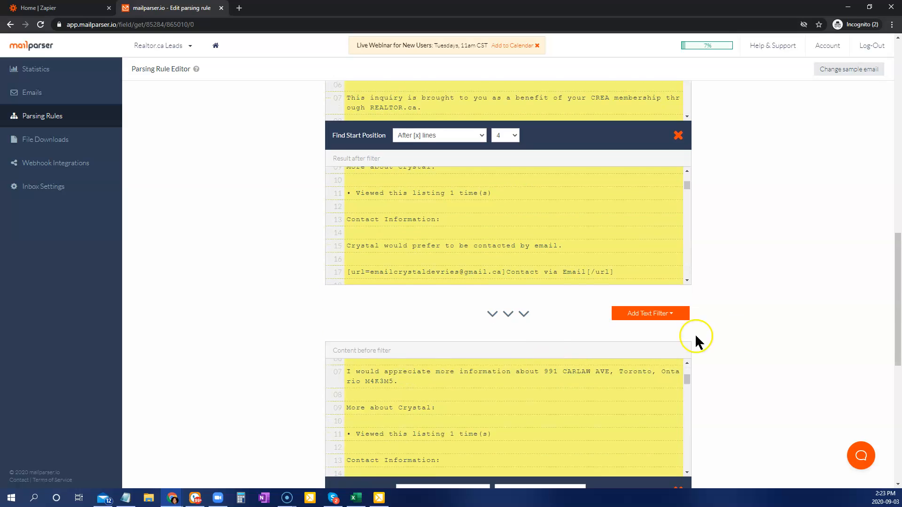
{"action": "scroll", "coordinate": [696, 336], "scroll_direction": "down", "scroll_amount": 4}
{"action": "scroll", "coordinate": [425, 249], "scroll_direction": "up", "scroll_amount": 2}
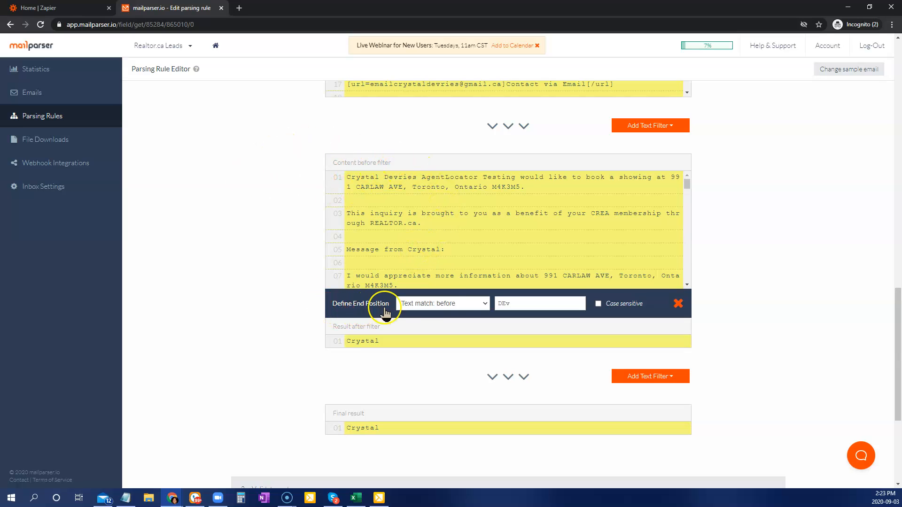
{"action": "scroll", "coordinate": [375, 249], "scroll_direction": "up", "scroll_amount": 1}
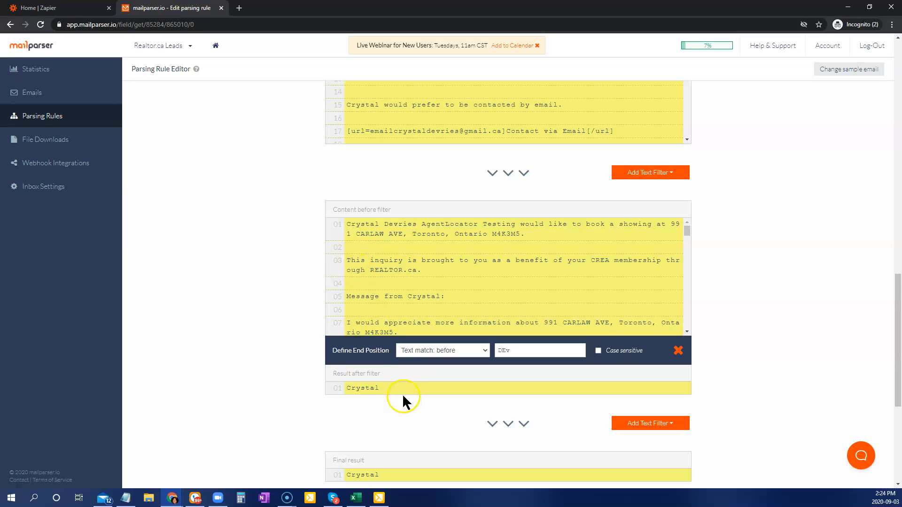
{"action": "scroll", "coordinate": [402, 397], "scroll_direction": "down", "scroll_amount": 1}
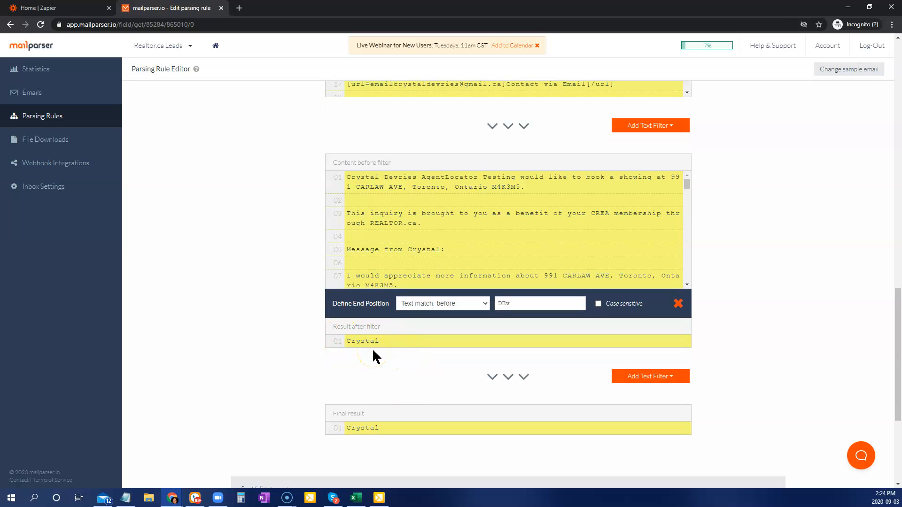
{"action": "scroll", "coordinate": [372, 348], "scroll_direction": "down", "scroll_amount": 3}
{"action": "scroll", "coordinate": [399, 329], "scroll_direction": "down", "scroll_amount": 1}
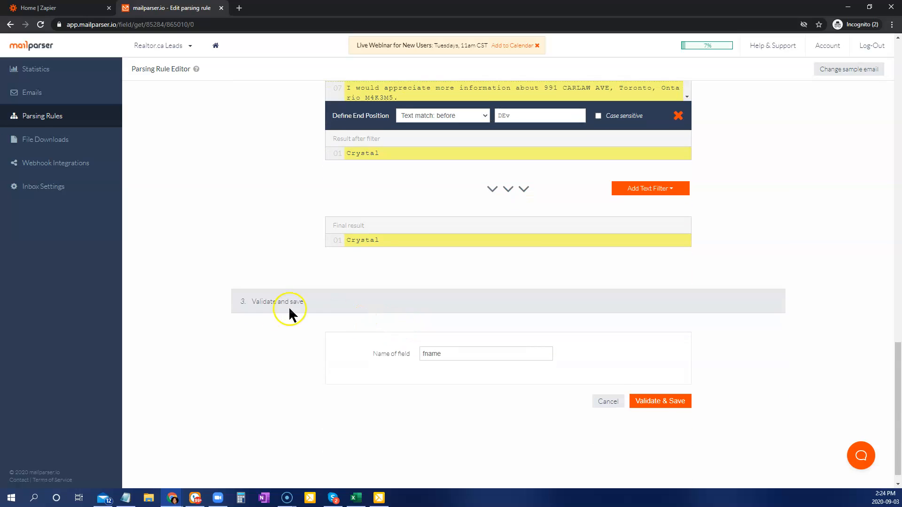
{"action": "scroll", "coordinate": [263, 315], "scroll_direction": "down", "scroll_amount": 1}
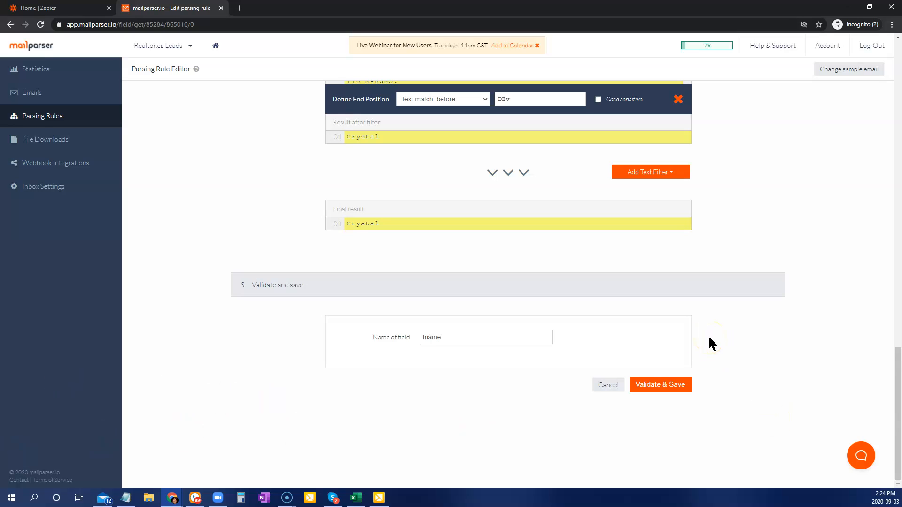
{"action": "left_click", "coordinate": [682, 386]}
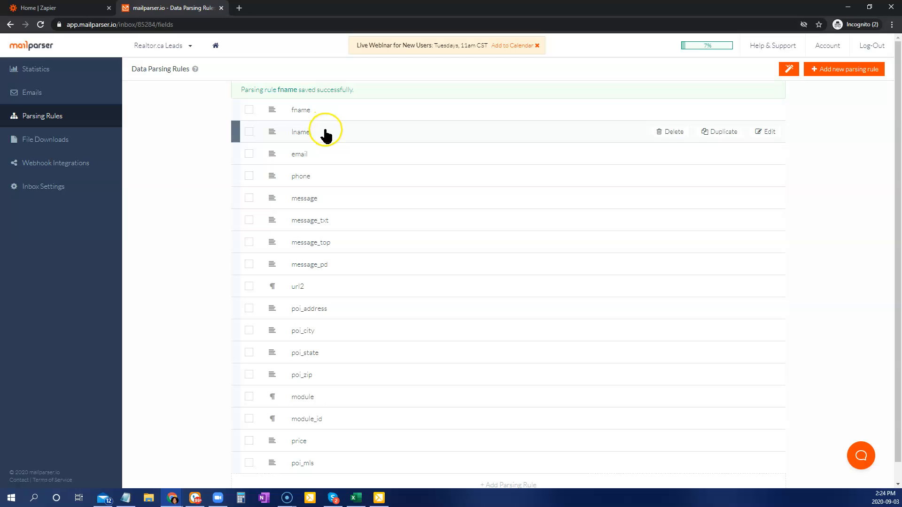
Open the lname parsing rule and set its start position's text match to the contact's first name.
{"action": "left_click", "coordinate": [769, 134]}
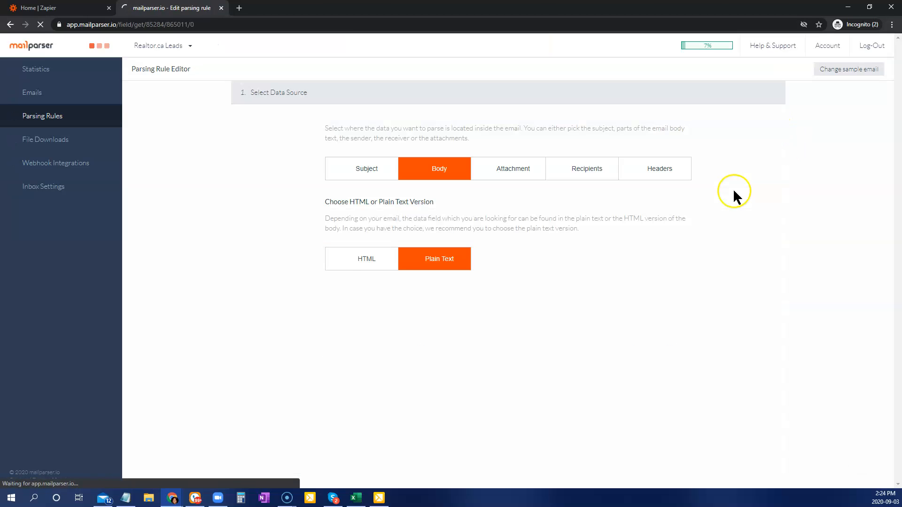
{"action": "scroll", "coordinate": [739, 292], "scroll_direction": "down", "scroll_amount": 5}
{"action": "scroll", "coordinate": [799, 304], "scroll_direction": "down", "scroll_amount": 5}
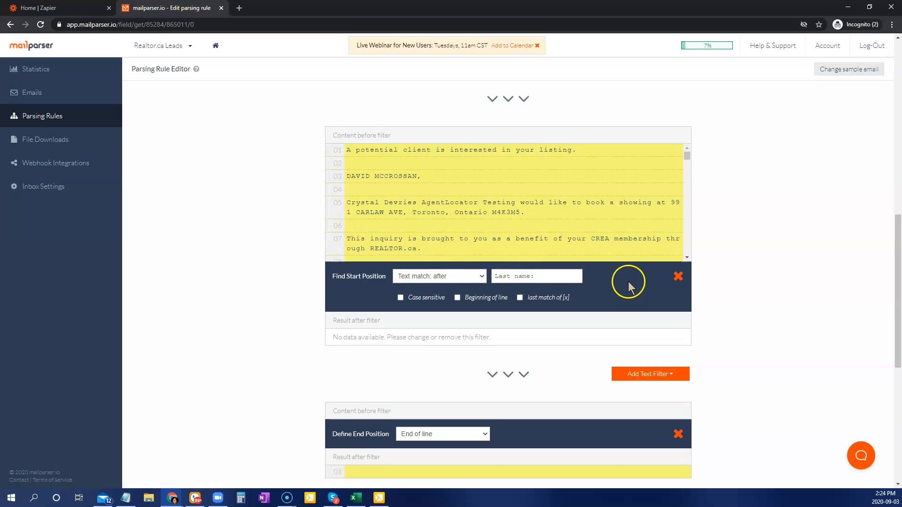
{"action": "triple_click", "coordinate": [542, 277]}
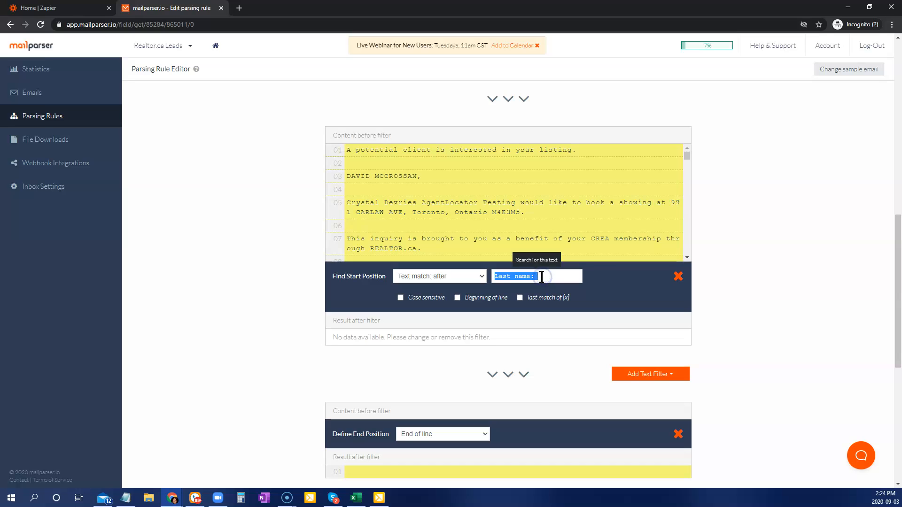
{"action": "type", "text": "crystal"}
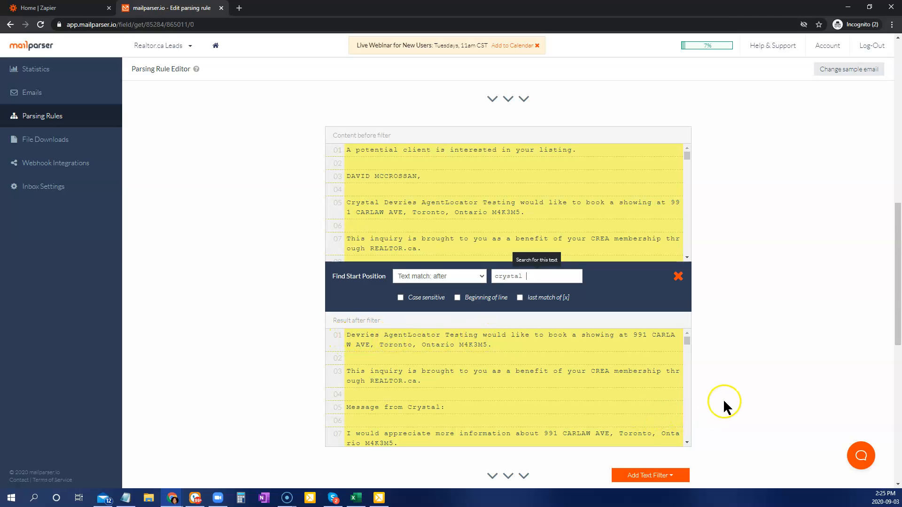
Set the lname rule's end position to "Text match: before" with the search text "woul".
{"action": "scroll", "coordinate": [724, 399], "scroll_direction": "down", "scroll_amount": 2}
{"action": "scroll", "coordinate": [728, 402], "scroll_direction": "down", "scroll_amount": 2}
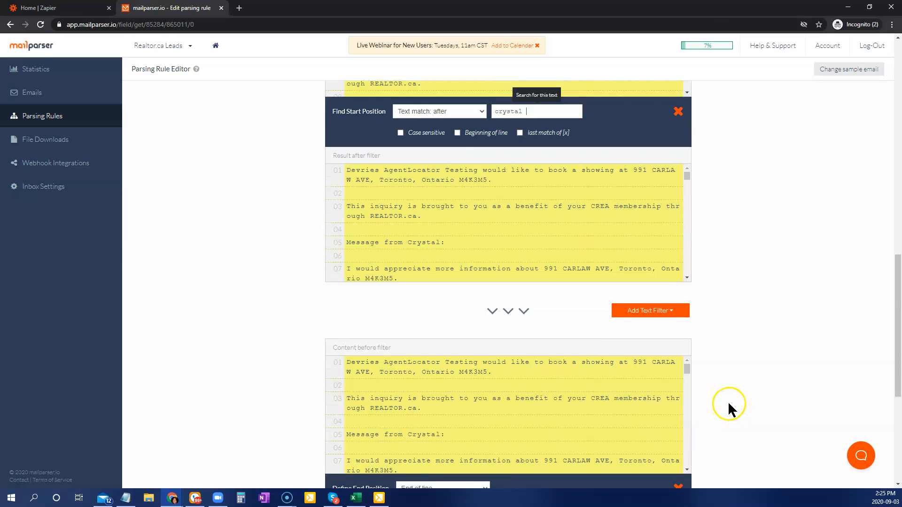
{"action": "scroll", "coordinate": [728, 402], "scroll_direction": "down", "scroll_amount": 2}
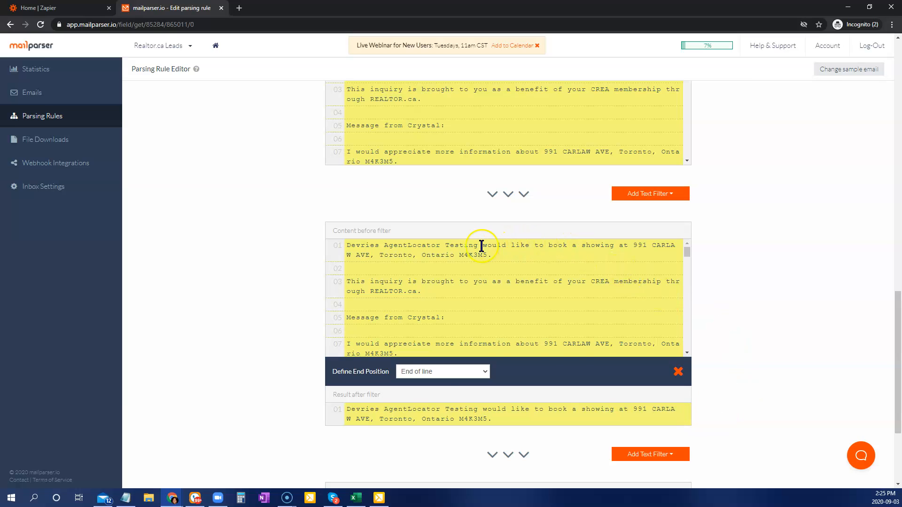
{"action": "left_click", "coordinate": [481, 372]}
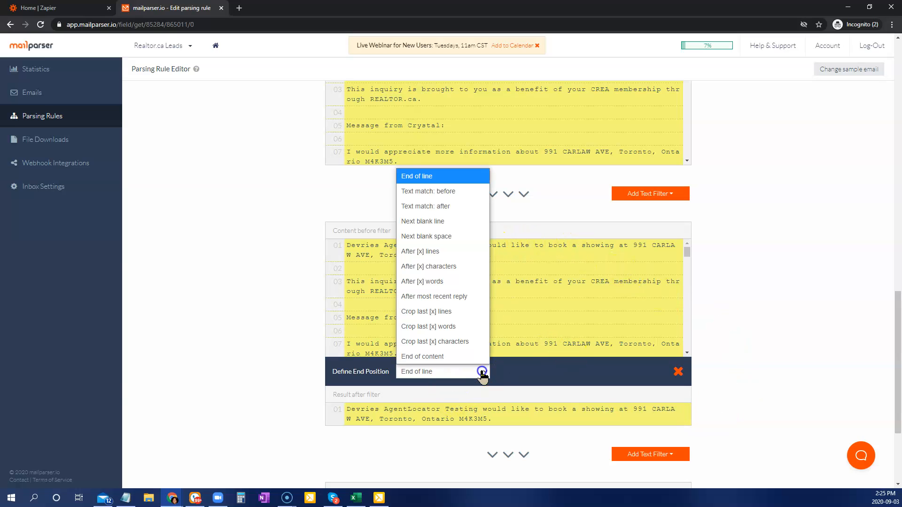
{"action": "left_click", "coordinate": [429, 191]}
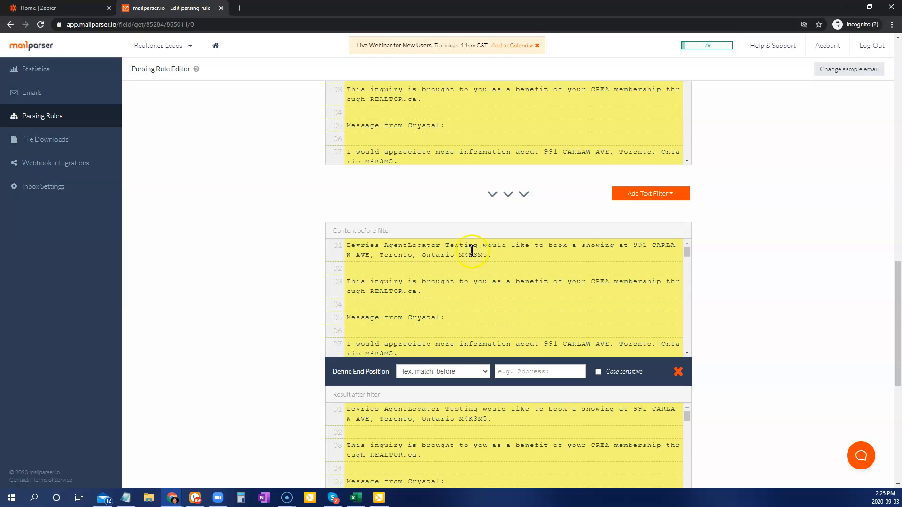
{"action": "left_click", "coordinate": [525, 371]}
{"action": "type", "text": "woul"}
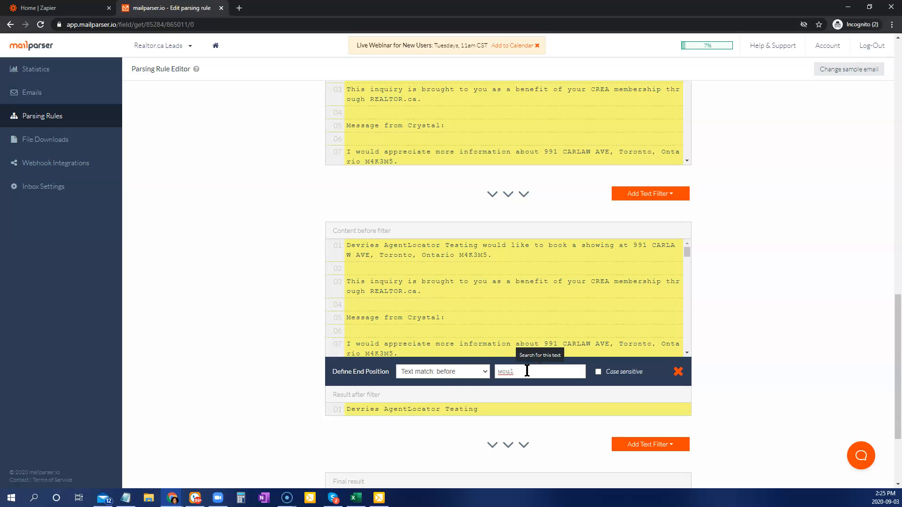
{"action": "double_click", "coordinate": [475, 409]}
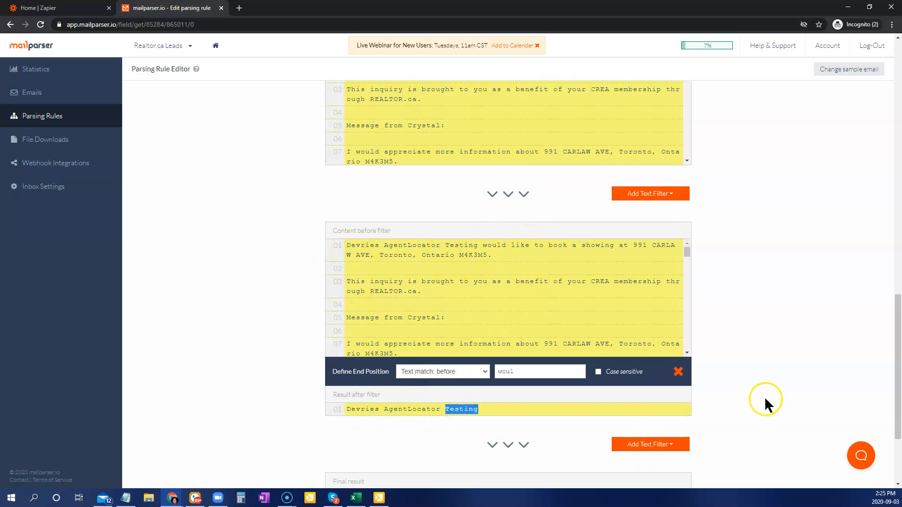
Accept the lname rule's final result, then validate and save the rule.
{"action": "scroll", "coordinate": [766, 399], "scroll_direction": "down", "scroll_amount": 3}
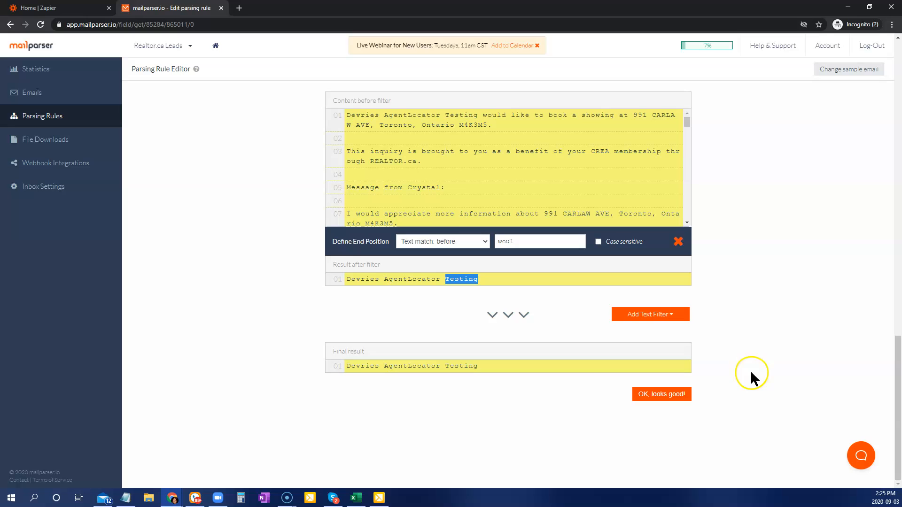
{"action": "left_click", "coordinate": [651, 397]}
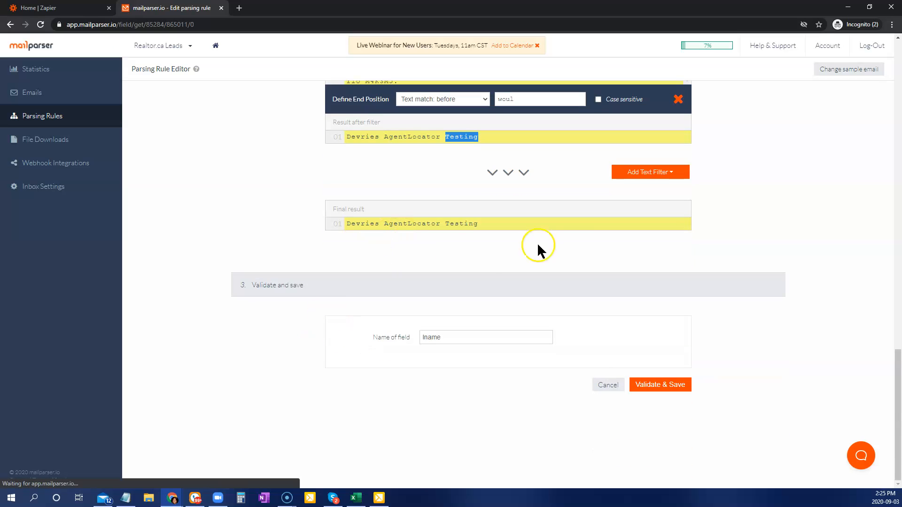
{"action": "left_click", "coordinate": [664, 384]}
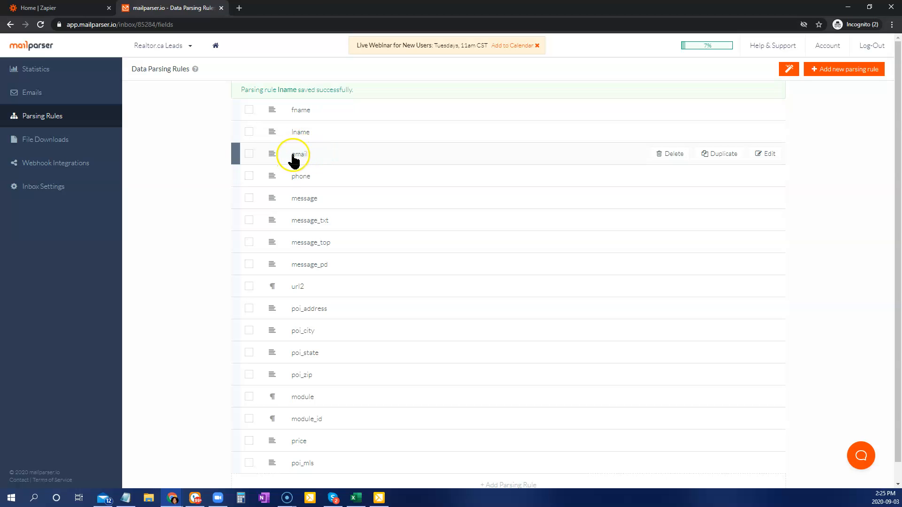
Open the email parsing rule, locate the contact's e-mail in the sample data, and set the start position's text match to "[url=".
{"action": "left_click", "coordinate": [765, 160]}
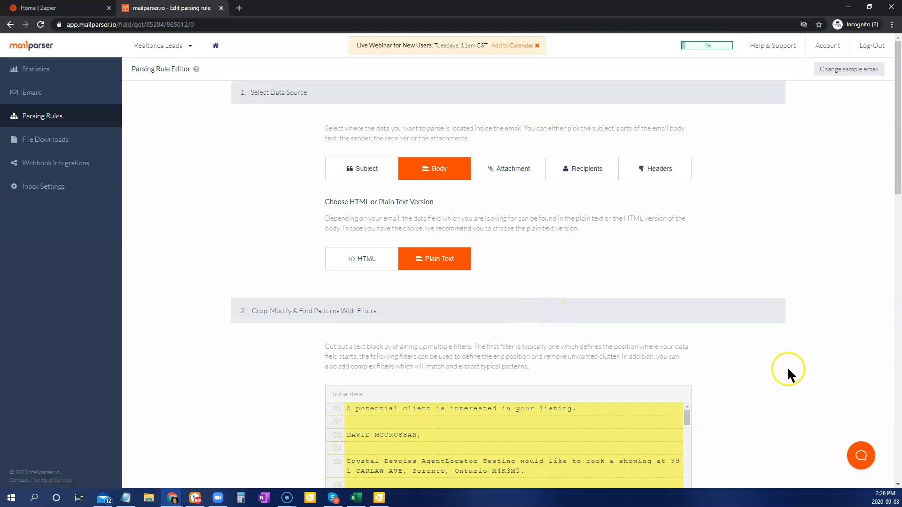
{"action": "scroll", "coordinate": [785, 371], "scroll_direction": "down", "scroll_amount": 4}
{"action": "scroll", "coordinate": [534, 346], "scroll_direction": "down", "scroll_amount": 3}
{"action": "scroll", "coordinate": [502, 317], "scroll_direction": "down", "scroll_amount": 3}
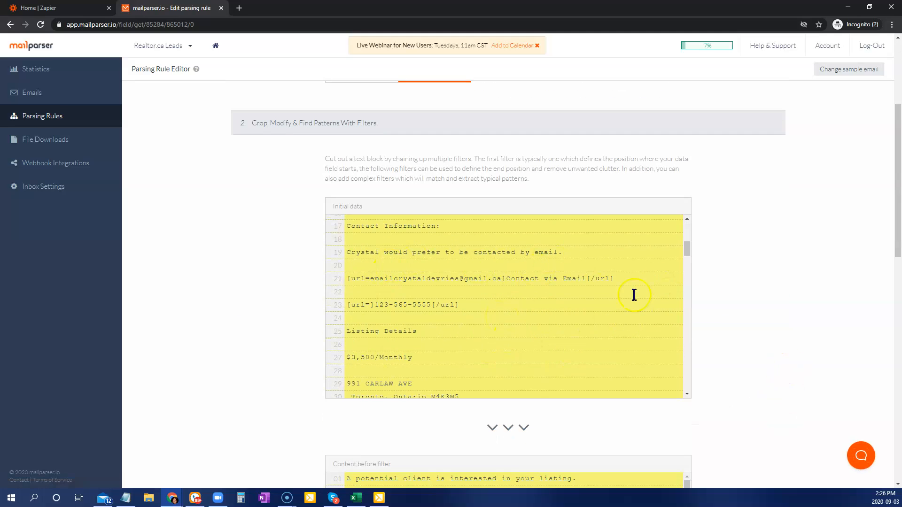
{"action": "scroll", "coordinate": [737, 329], "scroll_direction": "down", "scroll_amount": 2}
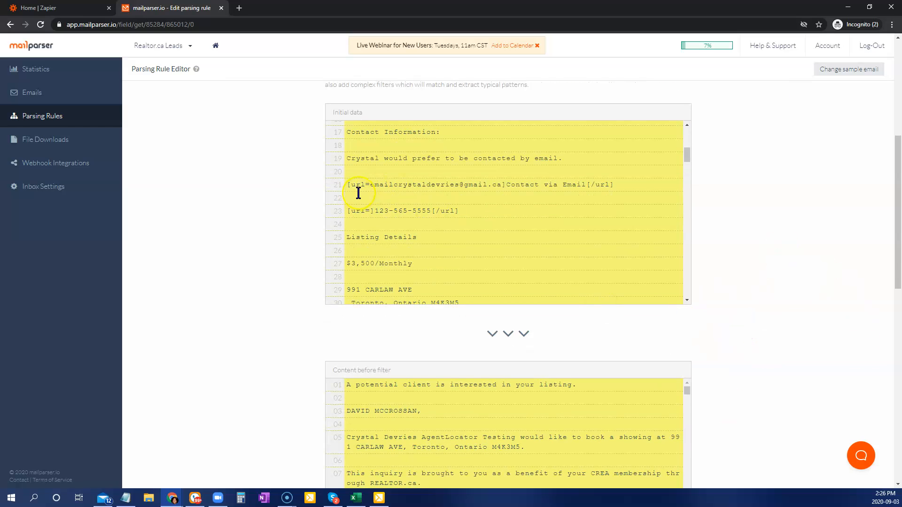
{"action": "scroll", "coordinate": [795, 365], "scroll_direction": "down", "scroll_amount": 5}
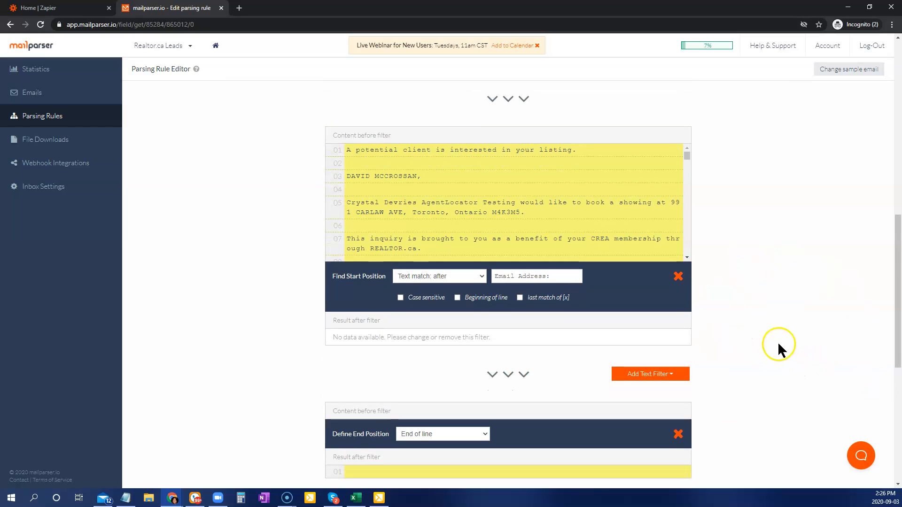
{"action": "scroll", "coordinate": [483, 227], "scroll_direction": "down", "scroll_amount": 3}
{"action": "scroll", "coordinate": [484, 225], "scroll_direction": "down", "scroll_amount": 1}
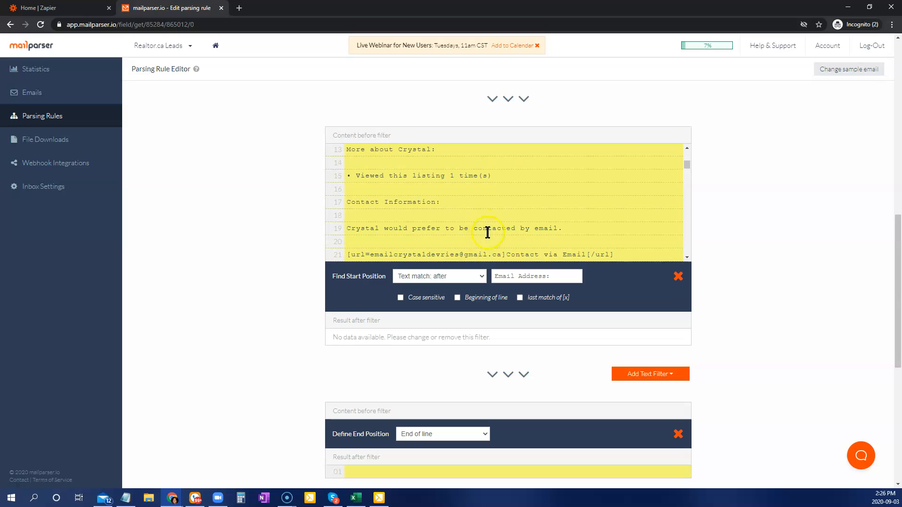
{"action": "scroll", "coordinate": [502, 235], "scroll_direction": "down", "scroll_amount": 1}
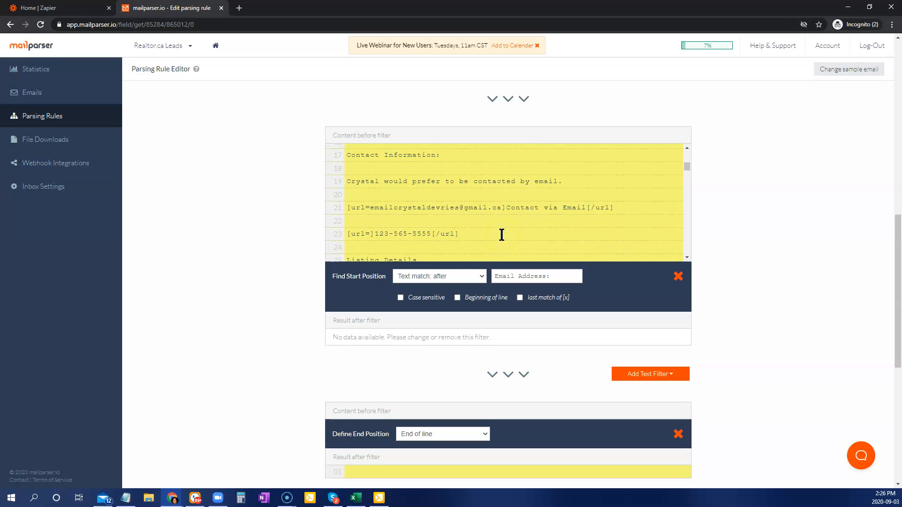
{"action": "left_click_drag", "start_coordinate": [553, 276], "coordinate": [483, 279]}
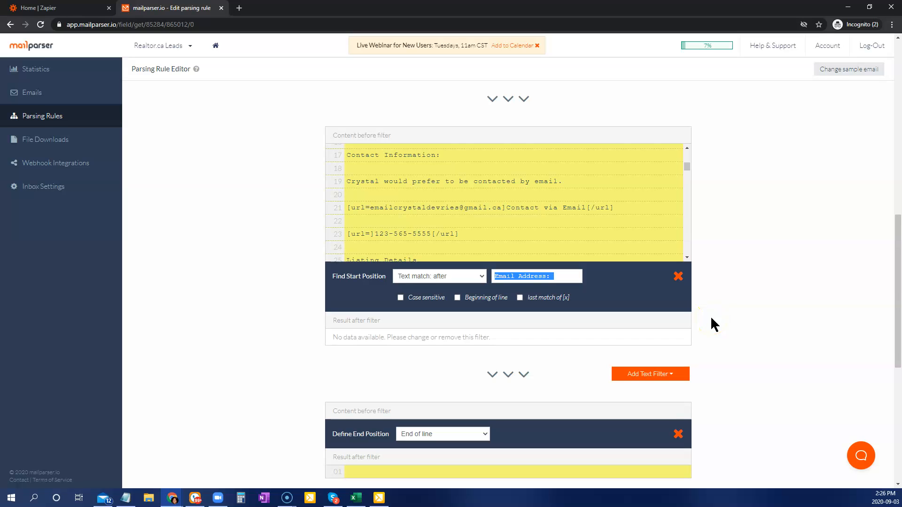
{"action": "type", "text": "[url="}
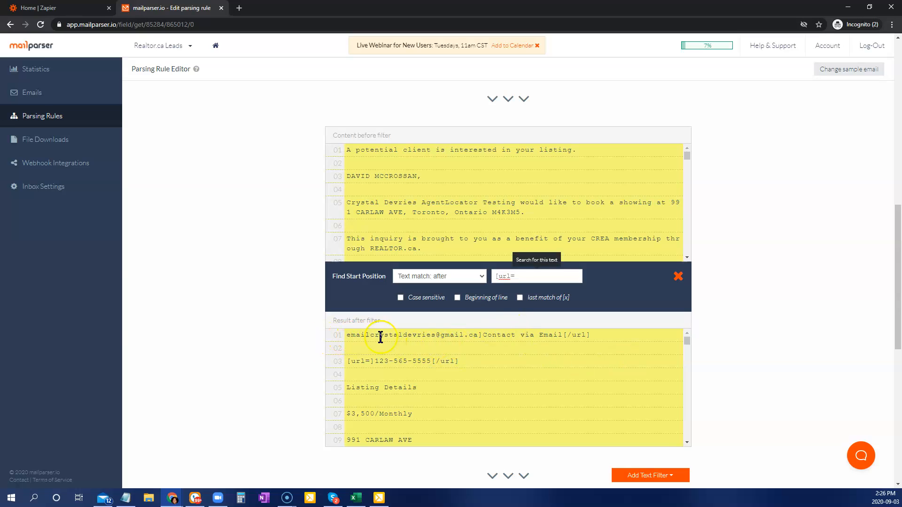
Set the email rule's end position to "Text match: before" with the search text "]".
{"action": "scroll", "coordinate": [598, 306], "scroll_direction": "down", "scroll_amount": 2}
{"action": "scroll", "coordinate": [354, 346], "scroll_direction": "down", "scroll_amount": 2}
{"action": "scroll", "coordinate": [346, 342], "scroll_direction": "down", "scroll_amount": 5}
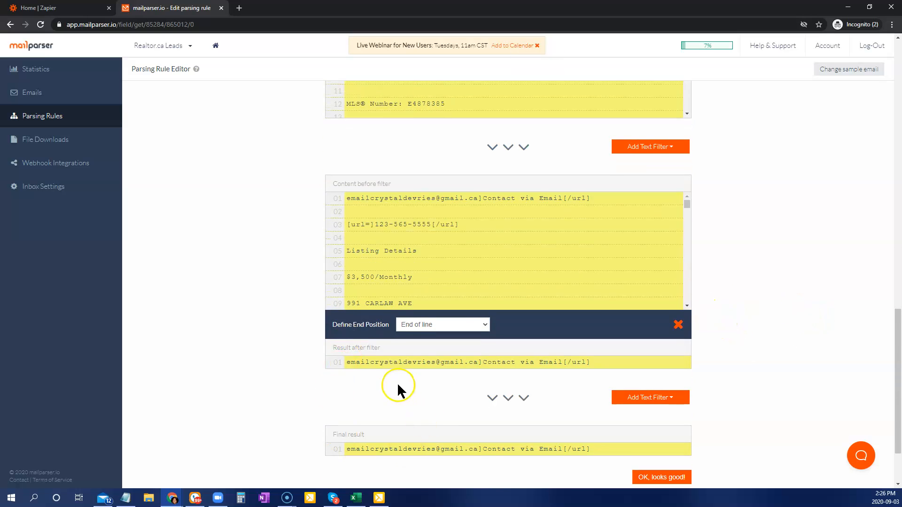
{"action": "scroll", "coordinate": [399, 389], "scroll_direction": "down", "scroll_amount": 1}
{"action": "left_click", "coordinate": [463, 281]}
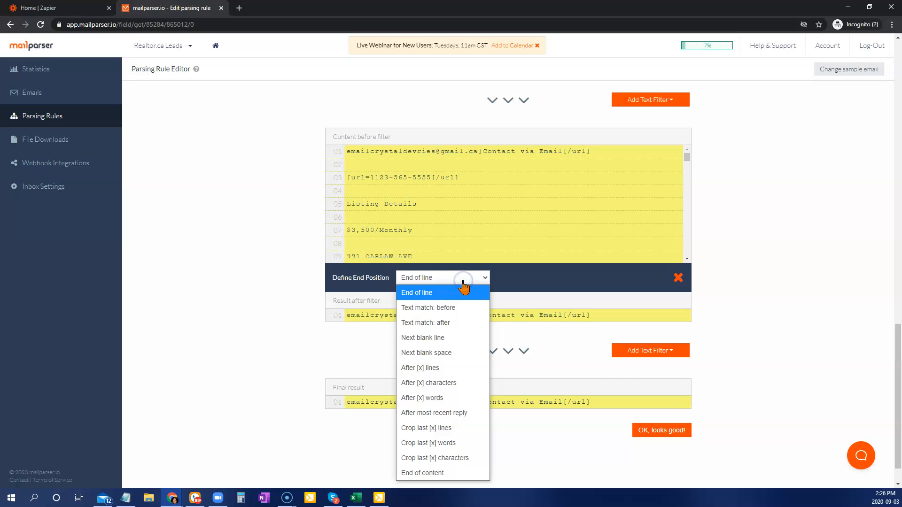
{"action": "left_click", "coordinate": [451, 309]}
{"action": "left_click", "coordinate": [511, 281]}
{"action": "type", "text": "]"}
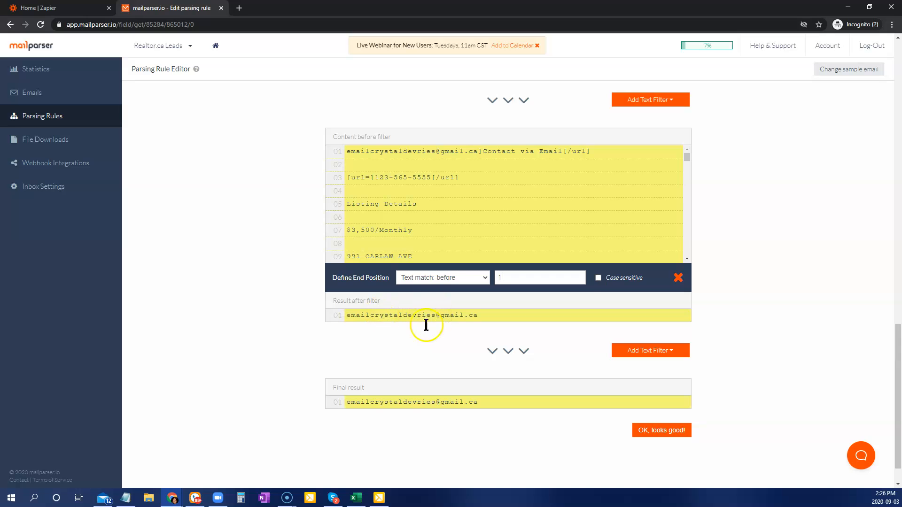
Accept the email rule's final result, then validate and save the rule.
{"action": "scroll", "coordinate": [433, 376], "scroll_direction": "down", "scroll_amount": 1}
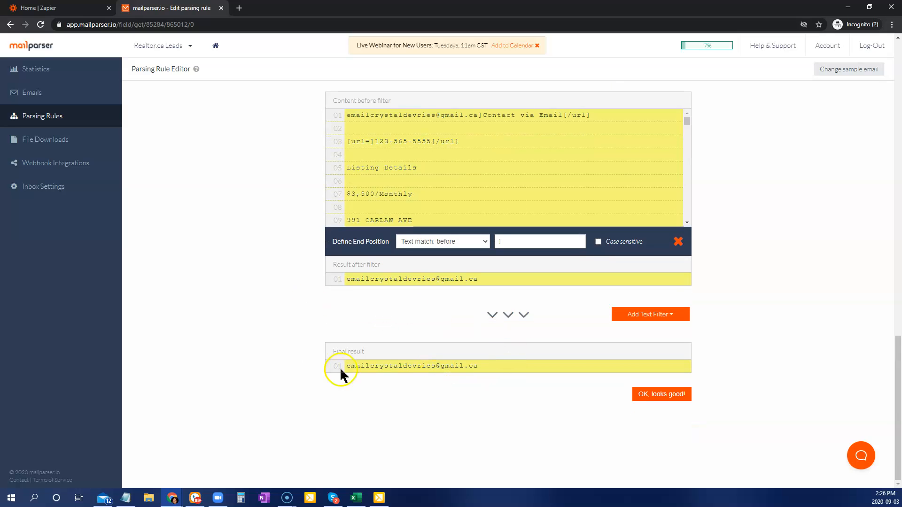
{"action": "left_click", "coordinate": [660, 394]}
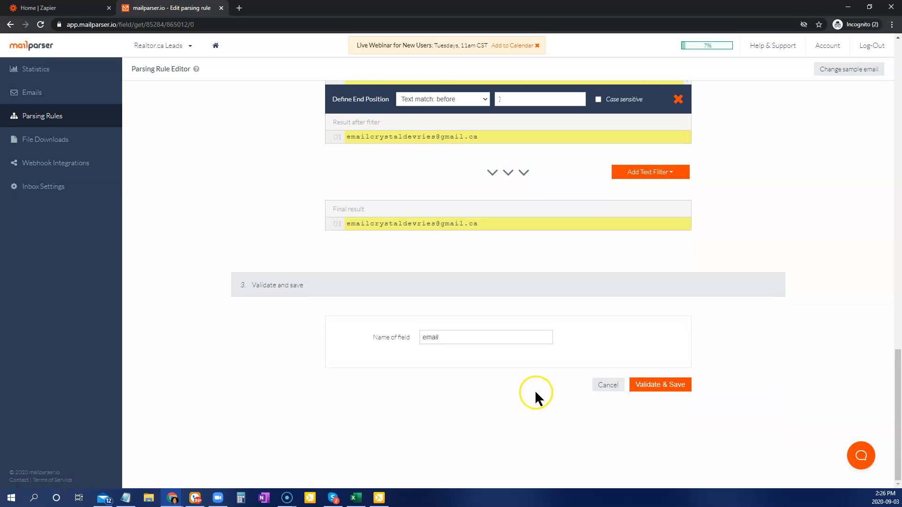
{"action": "left_click", "coordinate": [655, 387]}
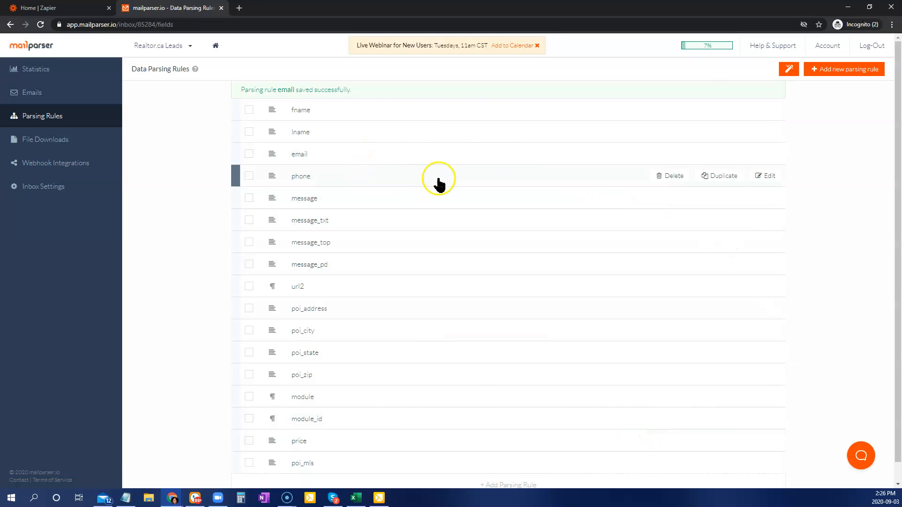
Open the phone parsing rule and locate the contact's phone number in the start position filter's sample content.
{"action": "left_click", "coordinate": [767, 177]}
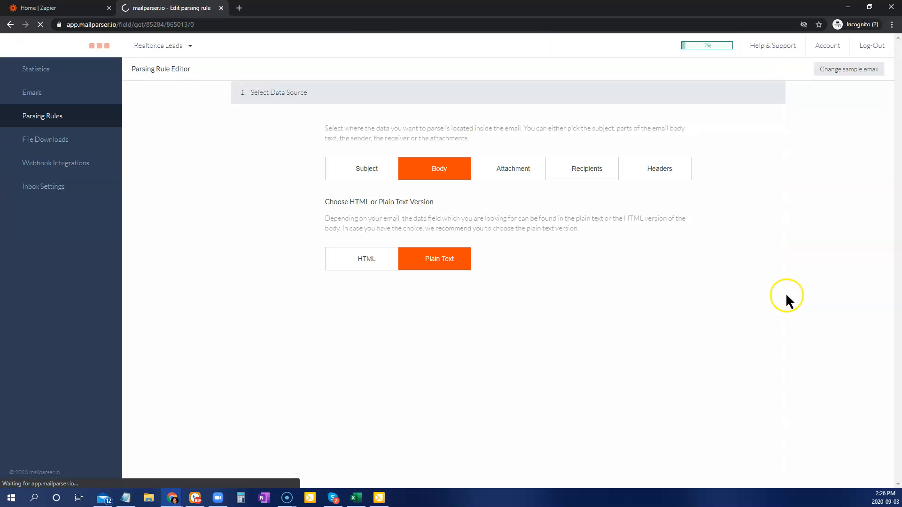
{"action": "scroll", "coordinate": [761, 315], "scroll_direction": "down", "scroll_amount": 1}
{"action": "scroll", "coordinate": [620, 298], "scroll_direction": "down", "scroll_amount": 8}
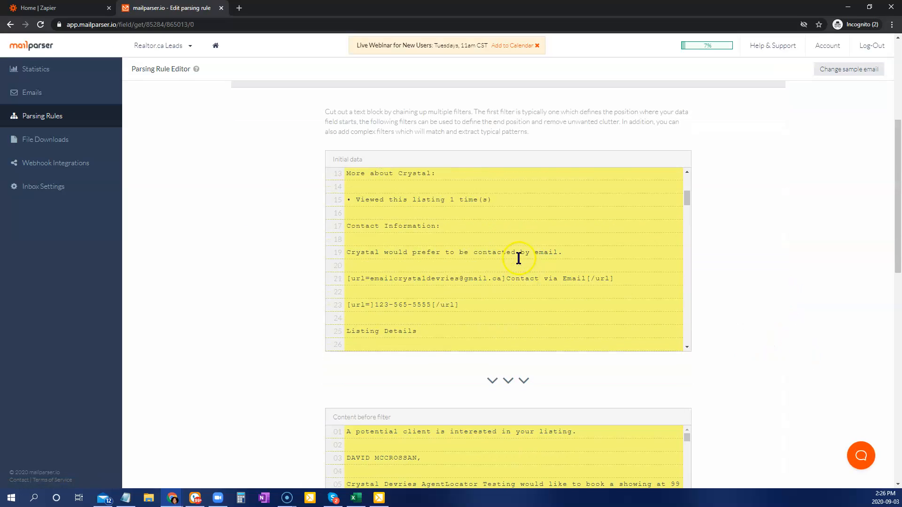
{"action": "scroll", "coordinate": [791, 298], "scroll_direction": "down", "scroll_amount": 6}
{"action": "scroll", "coordinate": [508, 206], "scroll_direction": "down", "scroll_amount": 2}
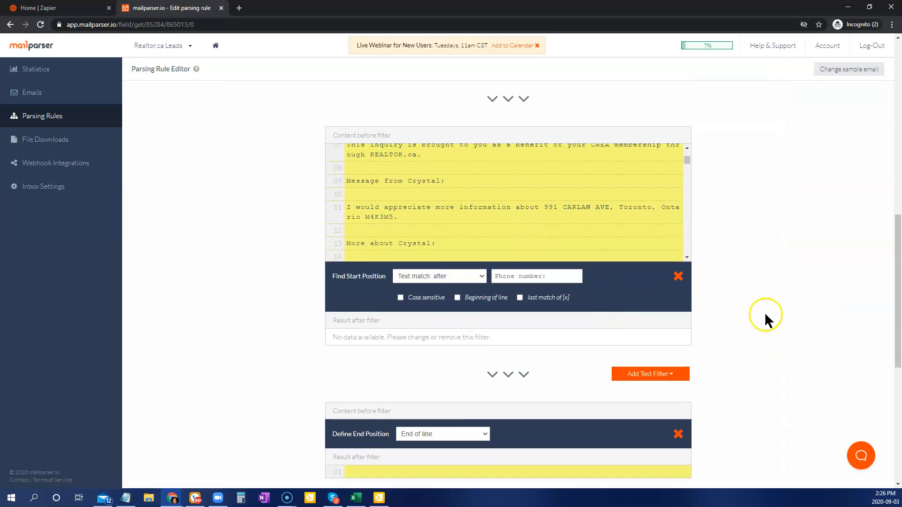
{"action": "scroll", "coordinate": [765, 316], "scroll_direction": "down", "scroll_amount": 1}
{"action": "scroll", "coordinate": [568, 317], "scroll_direction": "down", "scroll_amount": 1}
{"action": "scroll", "coordinate": [567, 314], "scroll_direction": "up", "scroll_amount": 2}
{"action": "scroll", "coordinate": [415, 168], "scroll_direction": "down", "scroll_amount": 2}
{"action": "scroll", "coordinate": [517, 237], "scroll_direction": "down", "scroll_amount": 2}
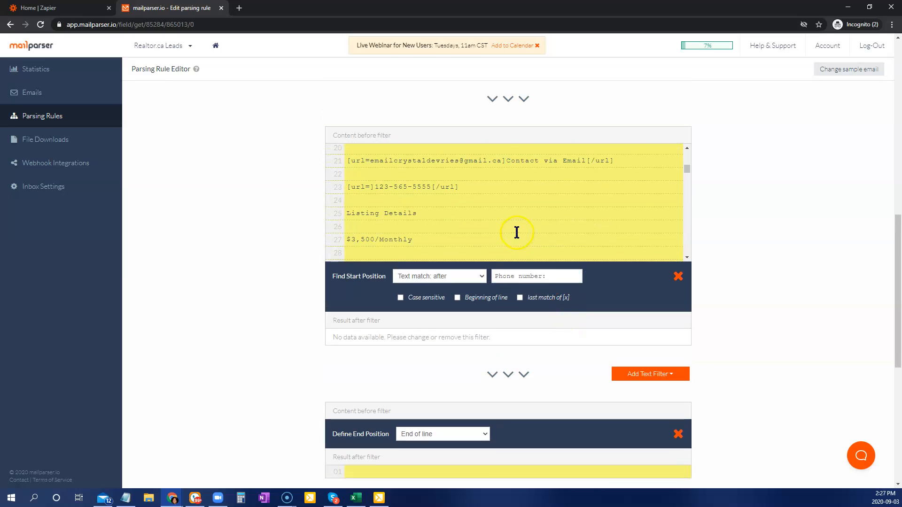
Set the phone rule's start position search text to "[url=]", keeping the "Text match: after" option.
{"action": "left_click", "coordinate": [510, 277]}
{"action": "left_click", "coordinate": [532, 278]}
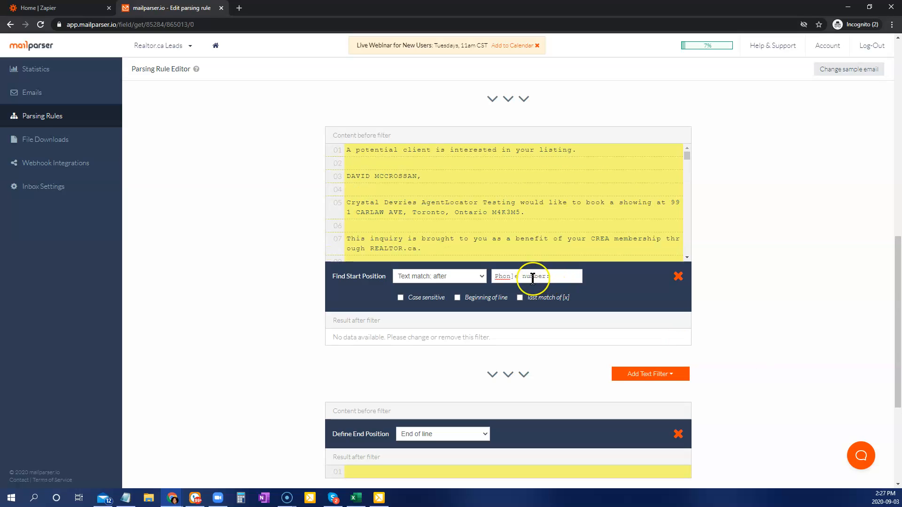
{"action": "key", "text": "ctrl+a"}
{"action": "key", "text": "BackSpace"}
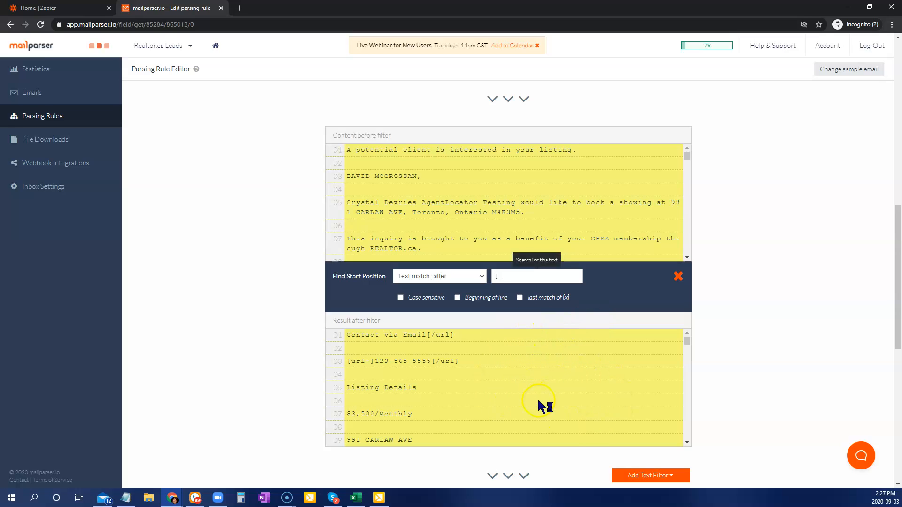
{"action": "left_click", "coordinate": [515, 278]}
{"action": "double_click", "coordinate": [504, 277]}
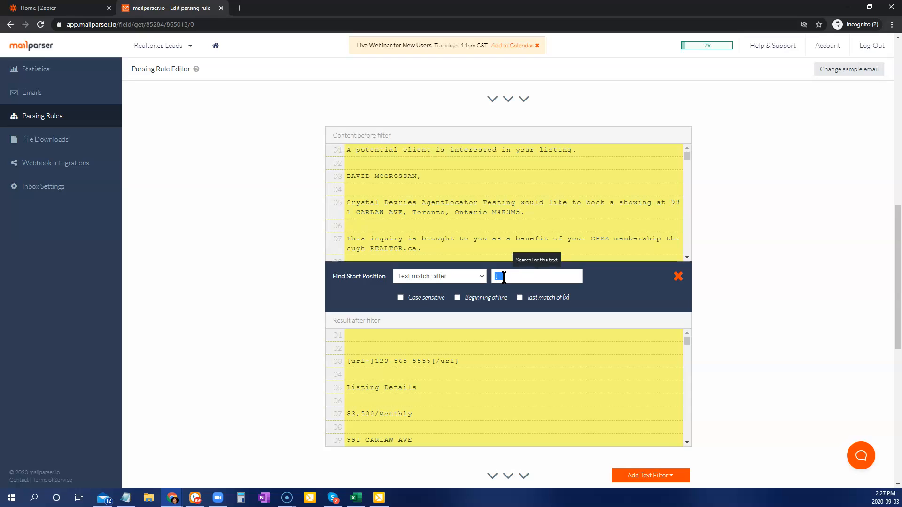
{"action": "type", "text": "url"}
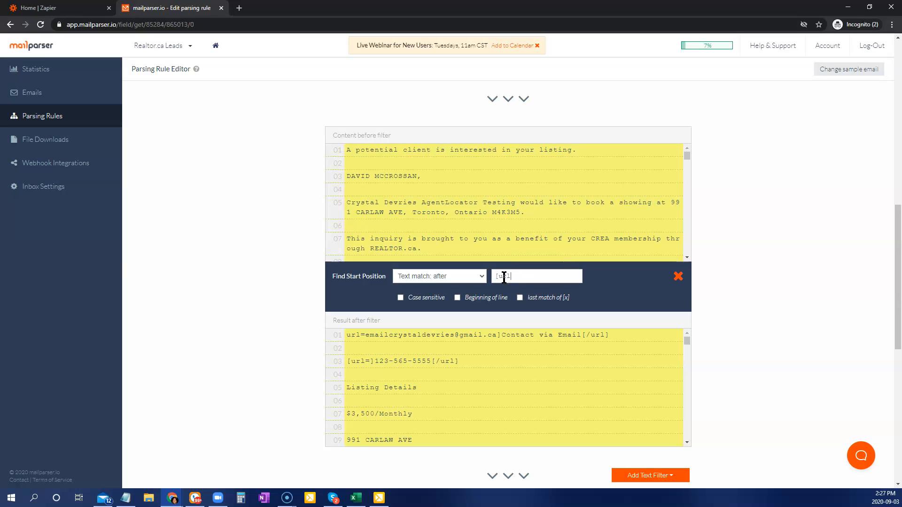
{"action": "type", "text": "=0"}
{"action": "key", "text": "BackSpace"}
{"action": "type", "text": "]"}
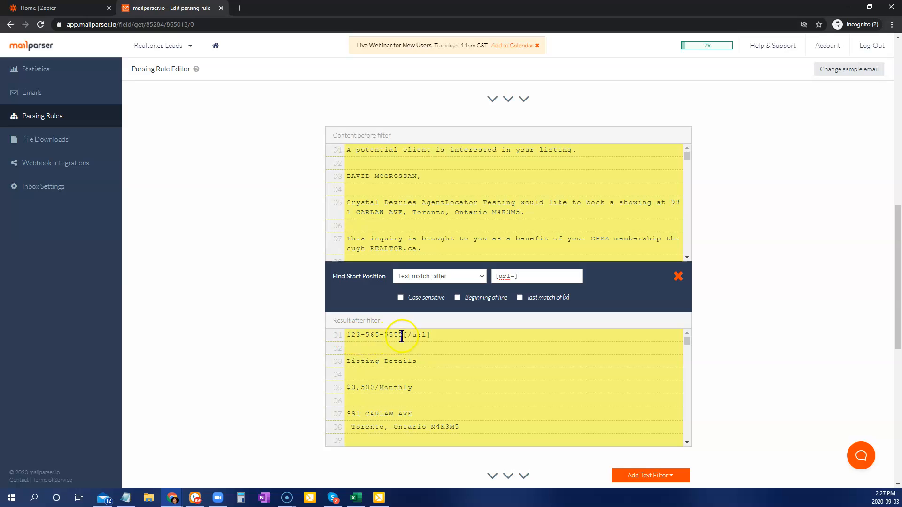
Set the phone rule's end position to "Text match: before" with the search text "[".
{"action": "scroll", "coordinate": [453, 221], "scroll_direction": "down", "scroll_amount": 4}
{"action": "scroll", "coordinate": [453, 222], "scroll_direction": "up", "scroll_amount": 4}
{"action": "scroll", "coordinate": [453, 221], "scroll_direction": "down", "scroll_amount": 4}
{"action": "scroll", "coordinate": [454, 223], "scroll_direction": "down", "scroll_amount": 3}
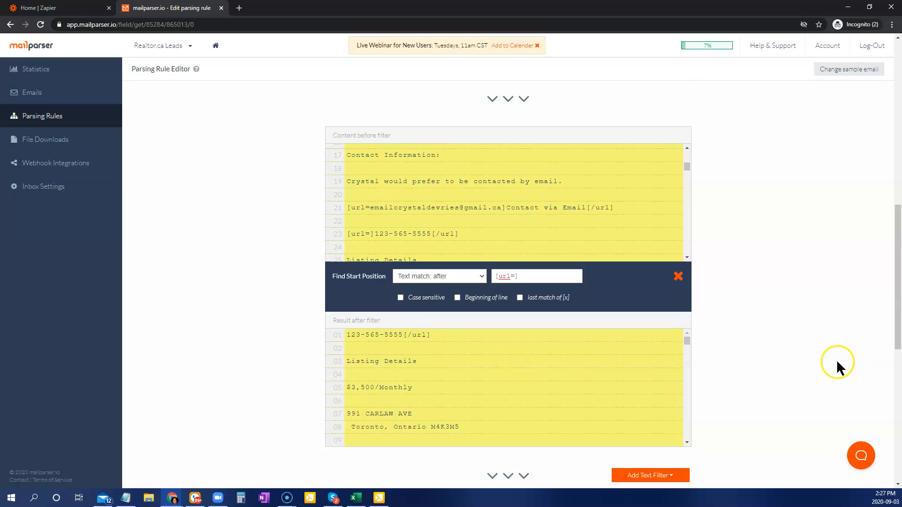
{"action": "scroll", "coordinate": [808, 368], "scroll_direction": "down", "scroll_amount": 4}
{"action": "scroll", "coordinate": [708, 365], "scroll_direction": "down", "scroll_amount": 1}
{"action": "left_click", "coordinate": [453, 422]}
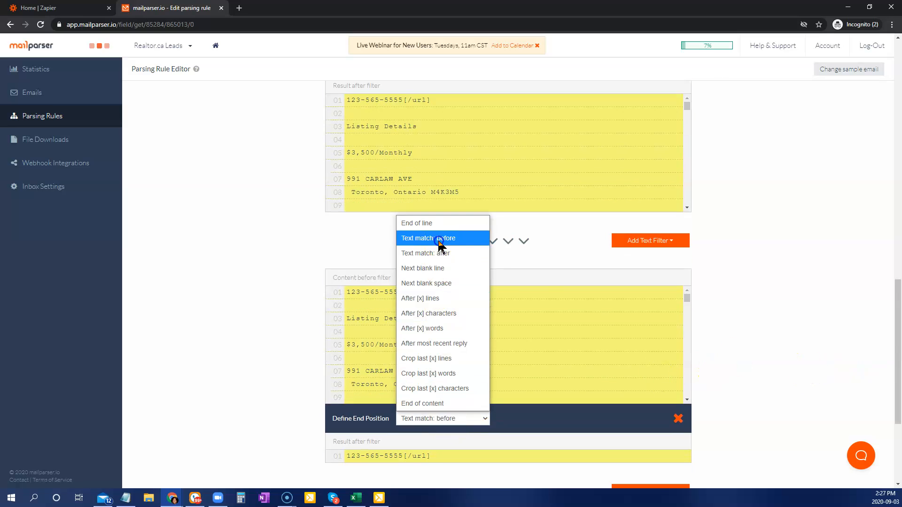
{"action": "left_click", "coordinate": [440, 238]}
{"action": "left_click", "coordinate": [540, 418]}
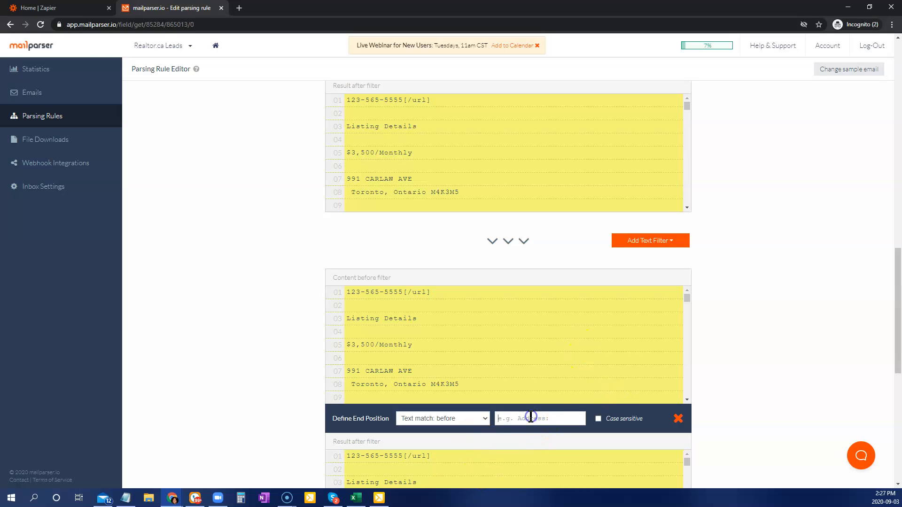
{"action": "type", "text": "5"}
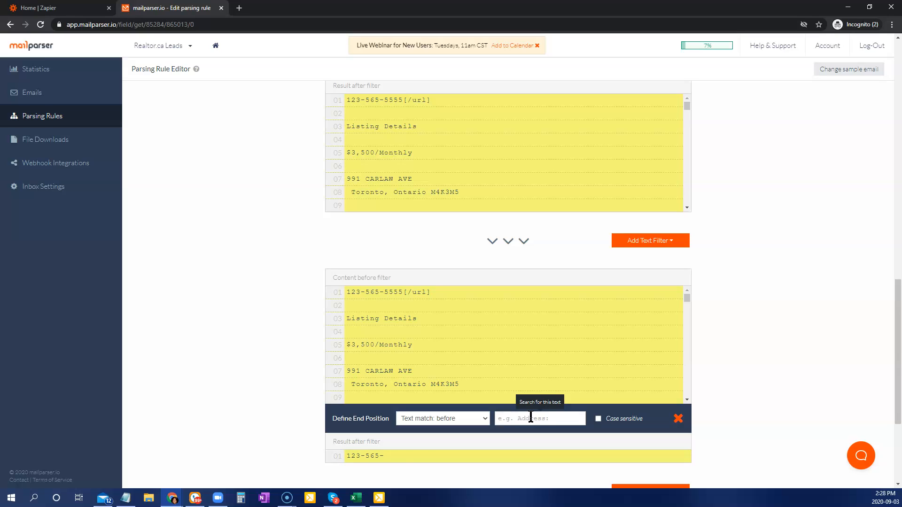
{"action": "left_click", "coordinate": [531, 418]}
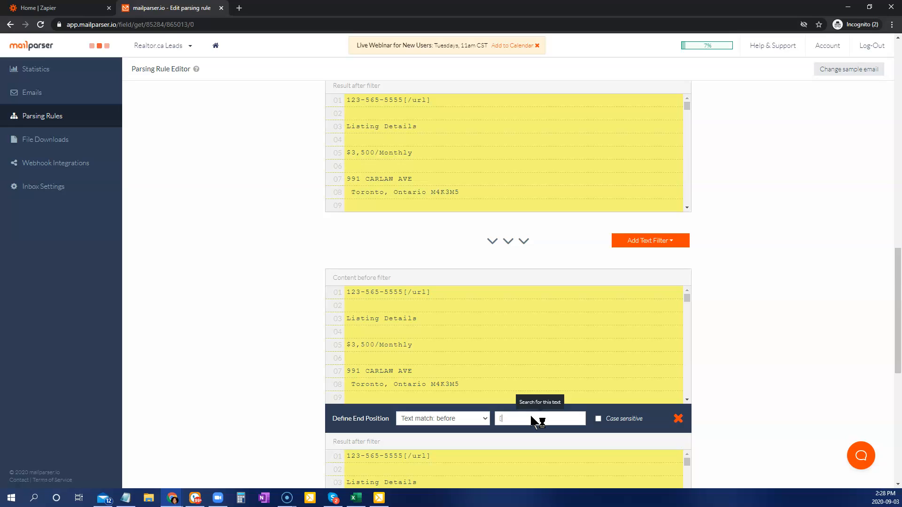
{"action": "left_click", "coordinate": [403, 293]}
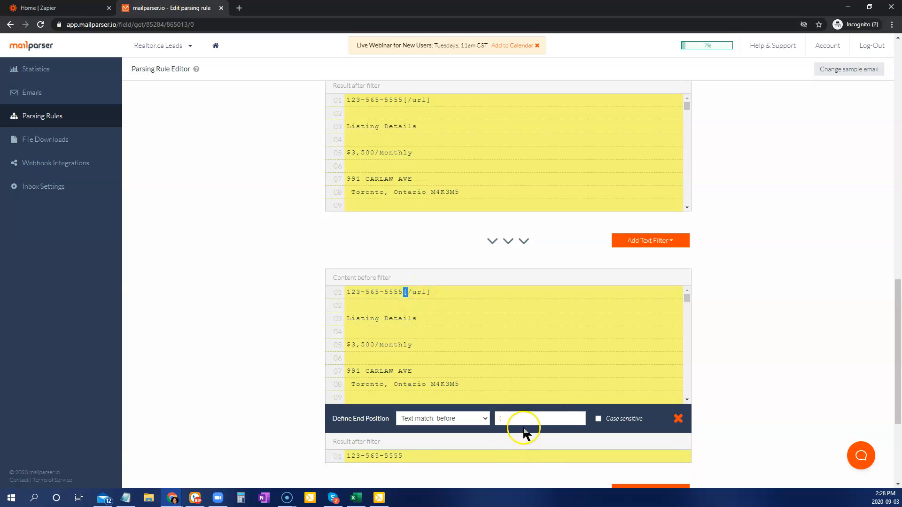
Accept the phone rule's final result, then validate and save the rule.
{"action": "scroll", "coordinate": [731, 320], "scroll_direction": "down", "scroll_amount": 3}
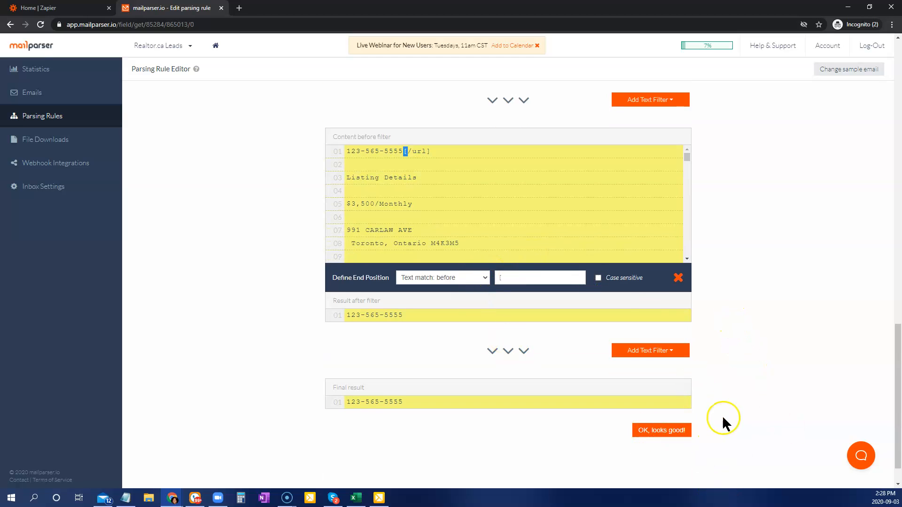
{"action": "scroll", "coordinate": [722, 418], "scroll_direction": "down", "scroll_amount": 1}
{"action": "left_click", "coordinate": [663, 395]}
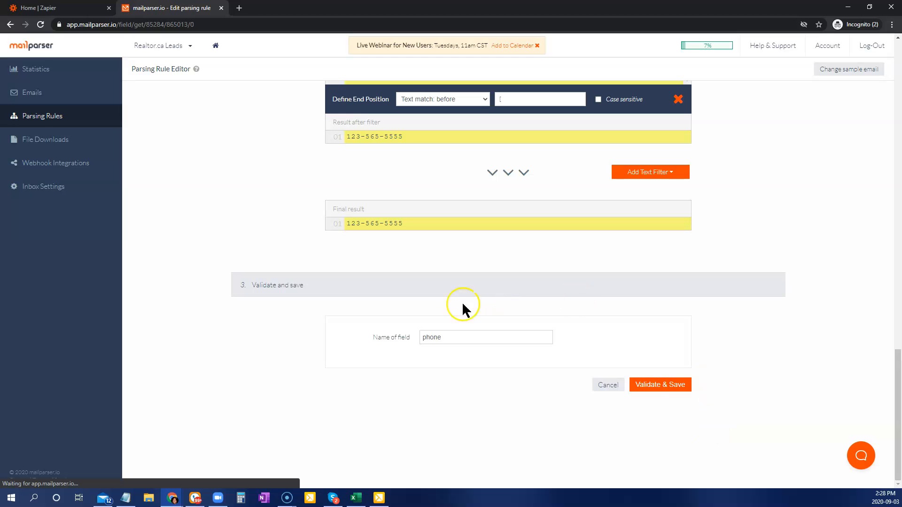
{"action": "left_click", "coordinate": [657, 386]}
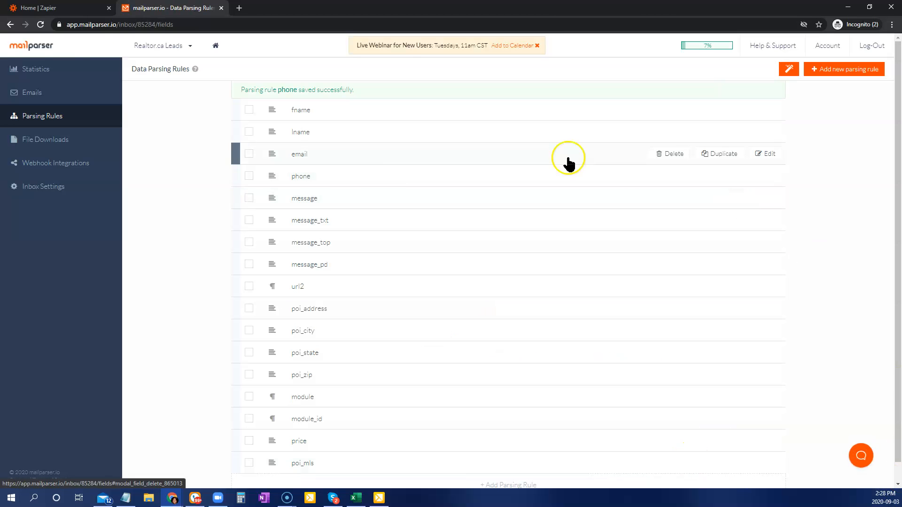
Open the message parsing rule and locate the heading above the lead's message in the start position filter's sample content.
{"action": "left_click", "coordinate": [766, 200]}
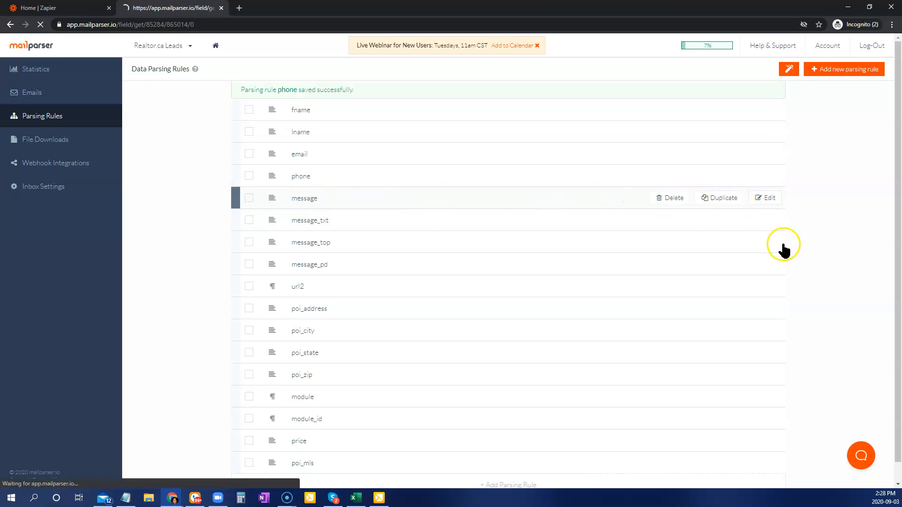
{"action": "scroll", "coordinate": [748, 337], "scroll_direction": "down", "scroll_amount": 5}
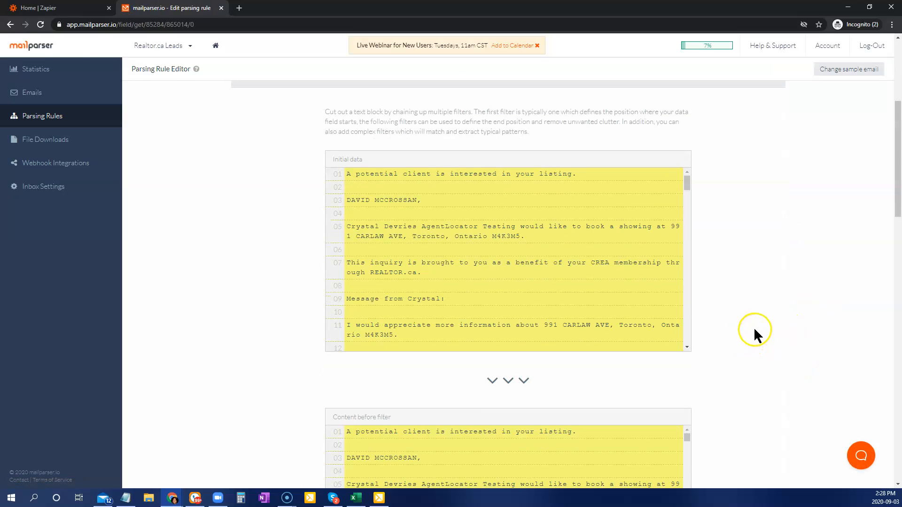
{"action": "scroll", "coordinate": [584, 242], "scroll_direction": "down", "scroll_amount": 4}
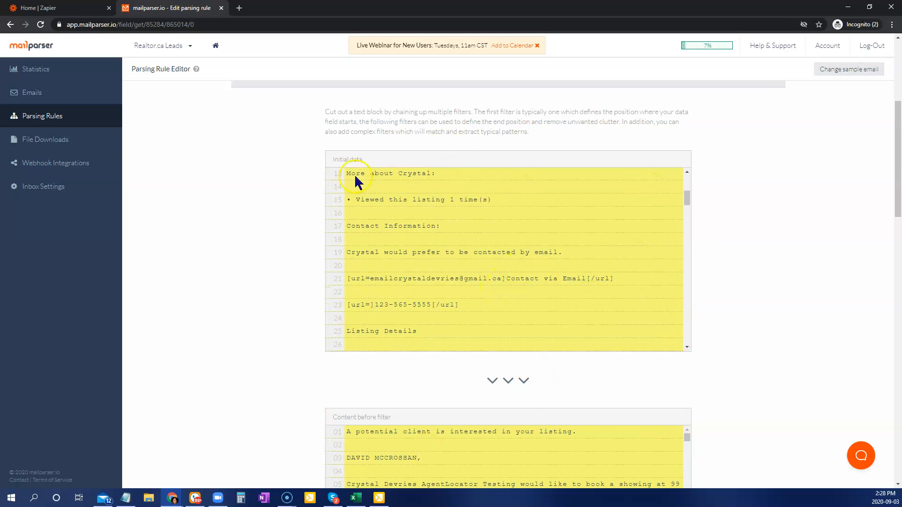
{"action": "scroll", "coordinate": [758, 324], "scroll_direction": "down", "scroll_amount": 4}
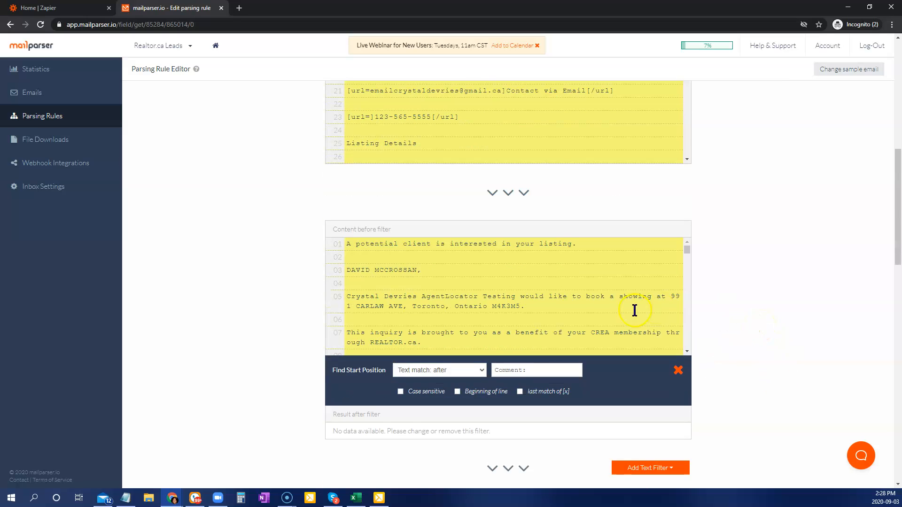
{"action": "scroll", "coordinate": [644, 313], "scroll_direction": "down", "scroll_amount": 3}
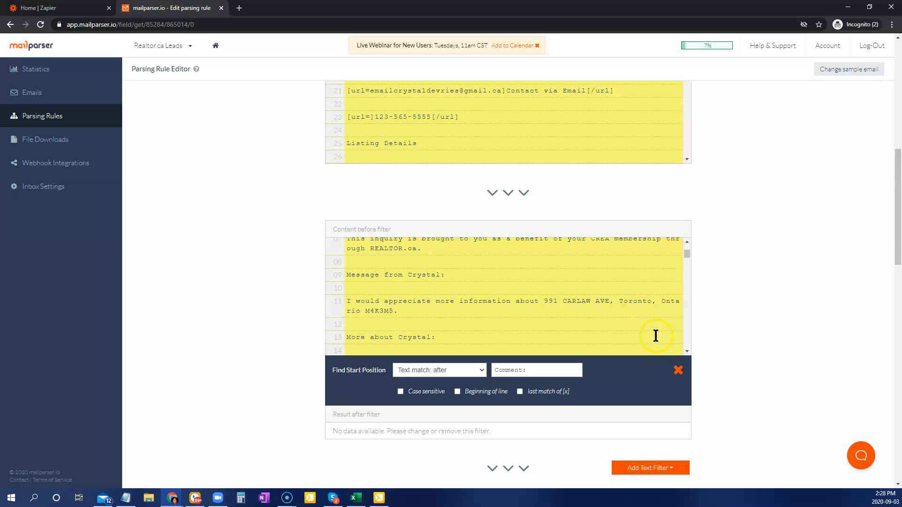
{"action": "scroll", "coordinate": [552, 320], "scroll_direction": "up", "scroll_amount": 3}
{"action": "scroll", "coordinate": [536, 308], "scroll_direction": "up", "scroll_amount": 1}
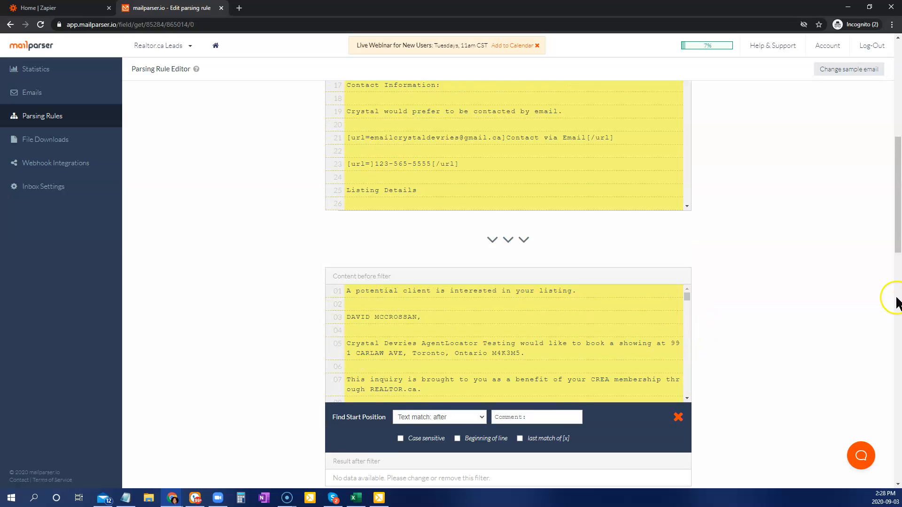
{"action": "scroll", "coordinate": [898, 302], "scroll_direction": "down", "scroll_amount": 2}
{"action": "scroll", "coordinate": [458, 257], "scroll_direction": "down", "scroll_amount": 1}
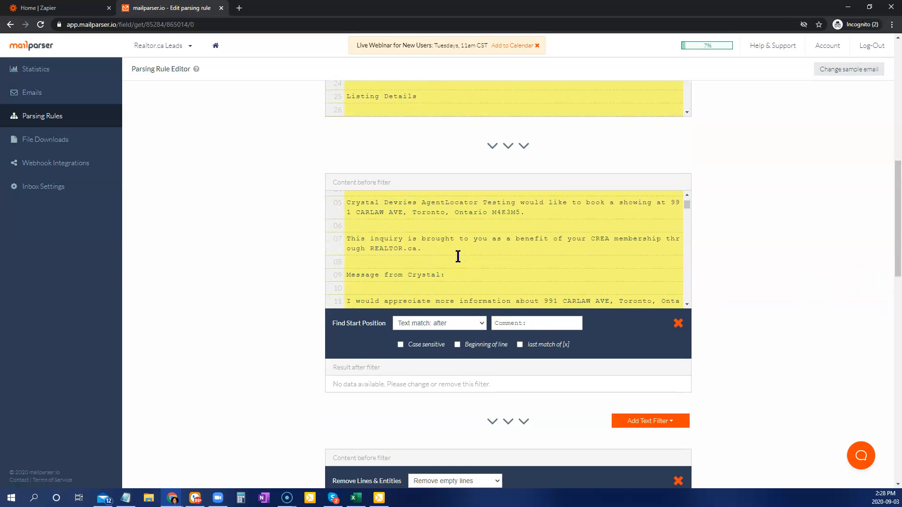
{"action": "scroll", "coordinate": [509, 243], "scroll_direction": "down", "scroll_amount": 4}
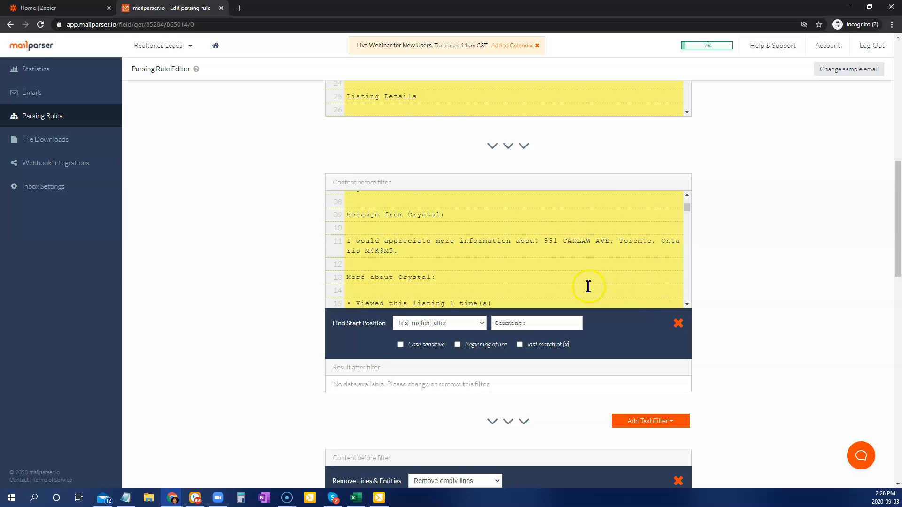
{"action": "scroll", "coordinate": [588, 286], "scroll_direction": "up", "scroll_amount": 1}
{"action": "scroll", "coordinate": [587, 286], "scroll_direction": "up", "scroll_amount": 1}
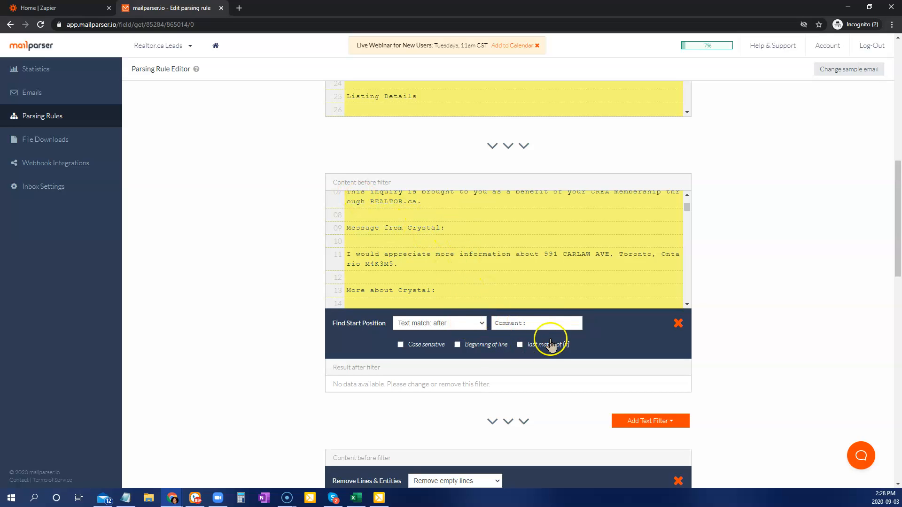
Set the message rule's start position search text to "Message from" plus the contact's first name and a colon, and check the filtered result.
{"action": "left_click_drag", "start_coordinate": [544, 322], "coordinate": [423, 321]}
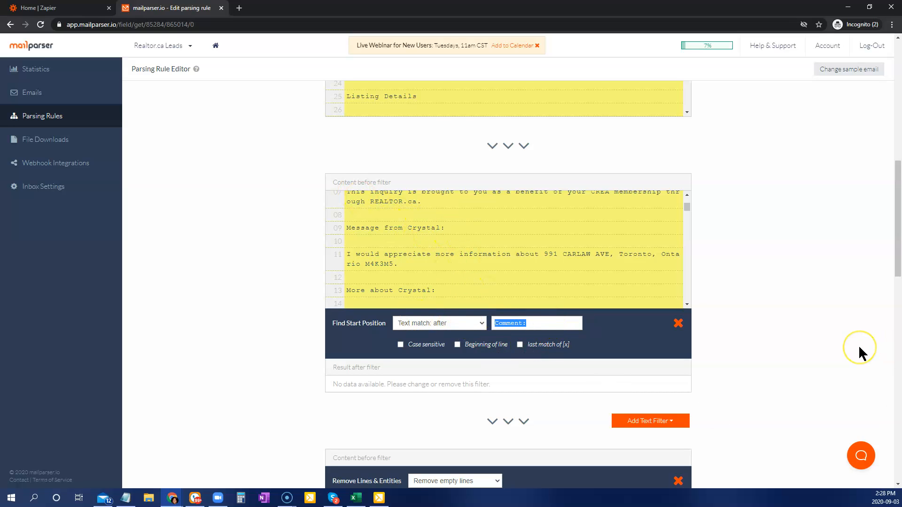
{"action": "type", "text": "Message from Crystal"}
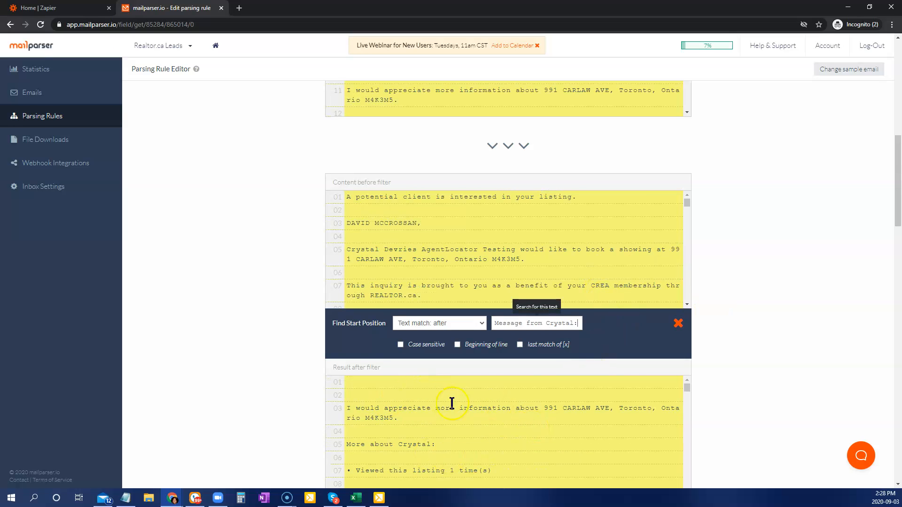
{"action": "scroll", "coordinate": [837, 359], "scroll_direction": "down", "scroll_amount": 1}
{"action": "scroll", "coordinate": [572, 243], "scroll_direction": "down", "scroll_amount": 1}
{"action": "scroll", "coordinate": [789, 296], "scroll_direction": "down", "scroll_amount": 1}
{"action": "scroll", "coordinate": [706, 275], "scroll_direction": "up", "scroll_amount": 1}
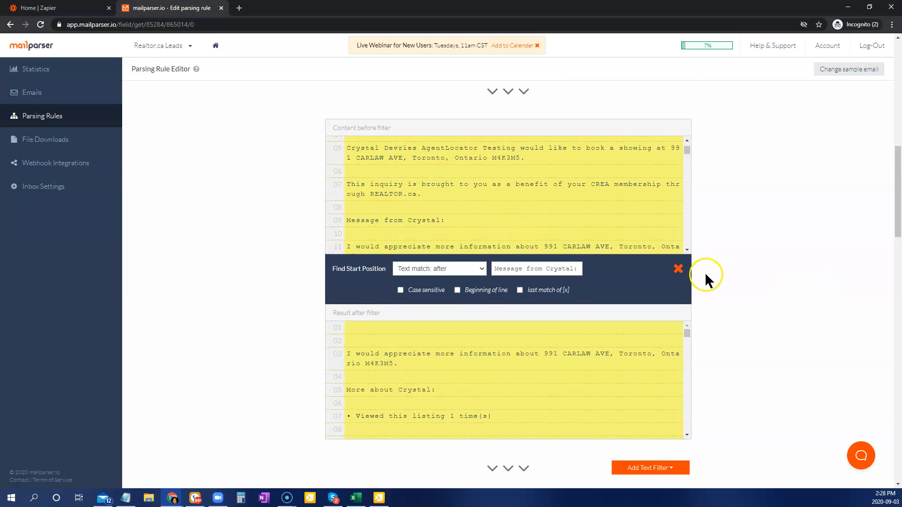
{"action": "scroll", "coordinate": [706, 274], "scroll_direction": "up", "scroll_amount": 1}
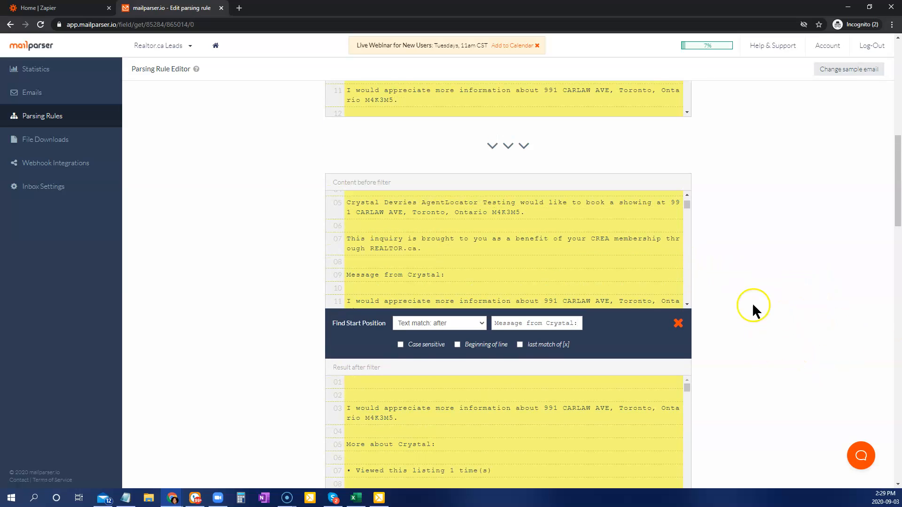
{"action": "scroll", "coordinate": [430, 249], "scroll_direction": "up", "scroll_amount": 1}
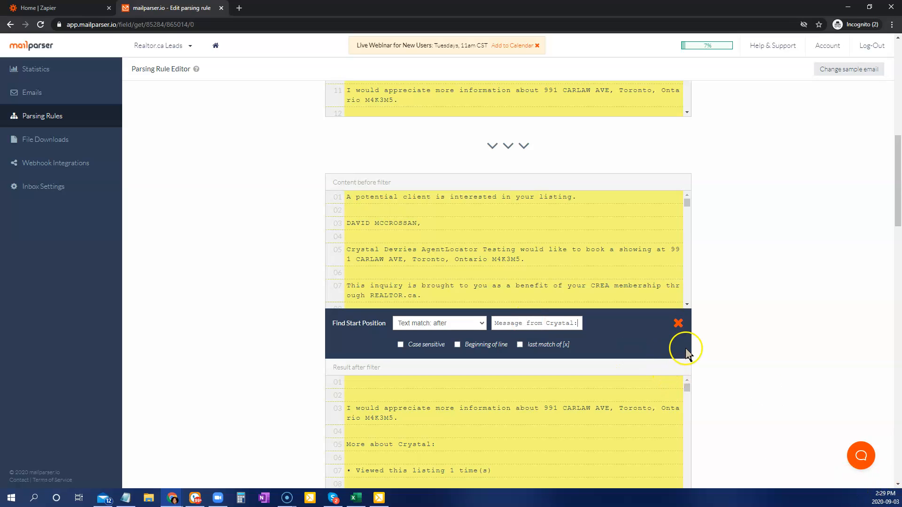
Replace the message rule's start position search text with the lead's full name copied from the sample content's showing-request line.
{"action": "left_click_drag", "start_coordinate": [344, 251], "coordinate": [516, 250]}
{"action": "key", "text": "ctrl+c"}
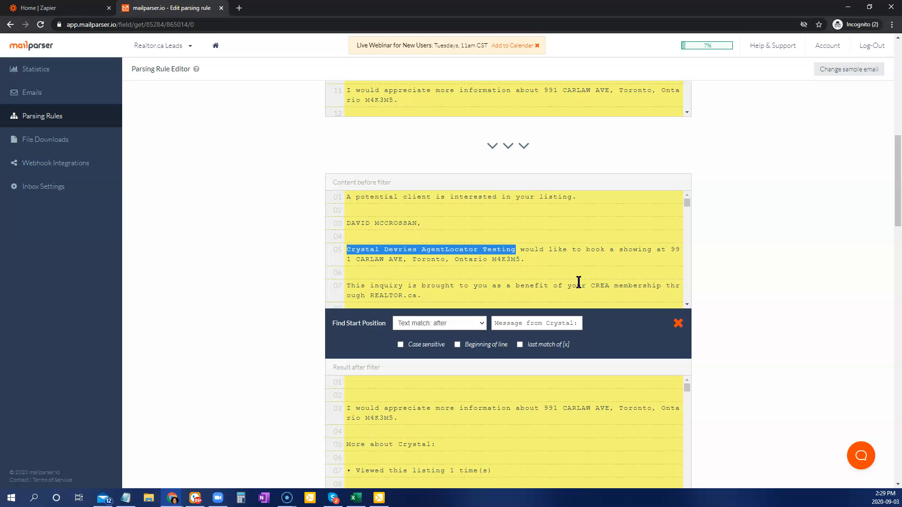
{"action": "left_click_drag", "start_coordinate": [579, 323], "coordinate": [495, 323]}
{"action": "key", "text": "ctrl+v"}
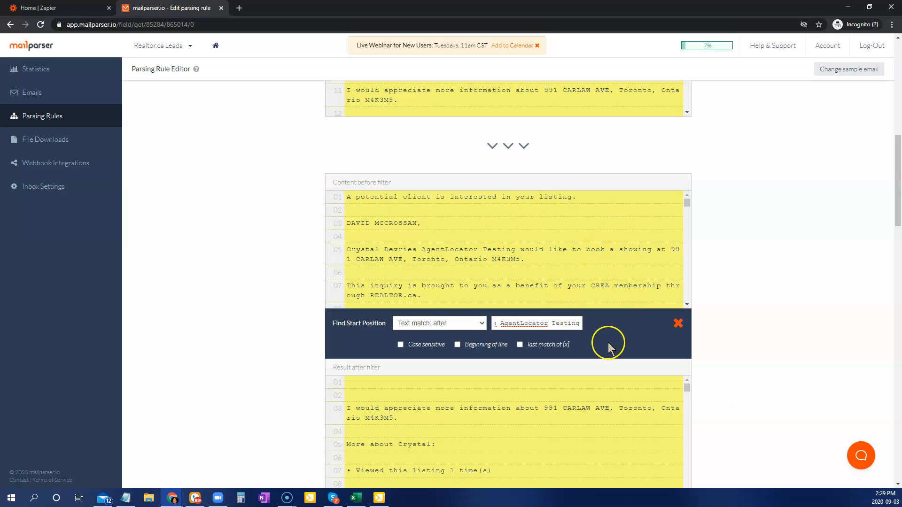
{"action": "left_click", "coordinate": [602, 362]}
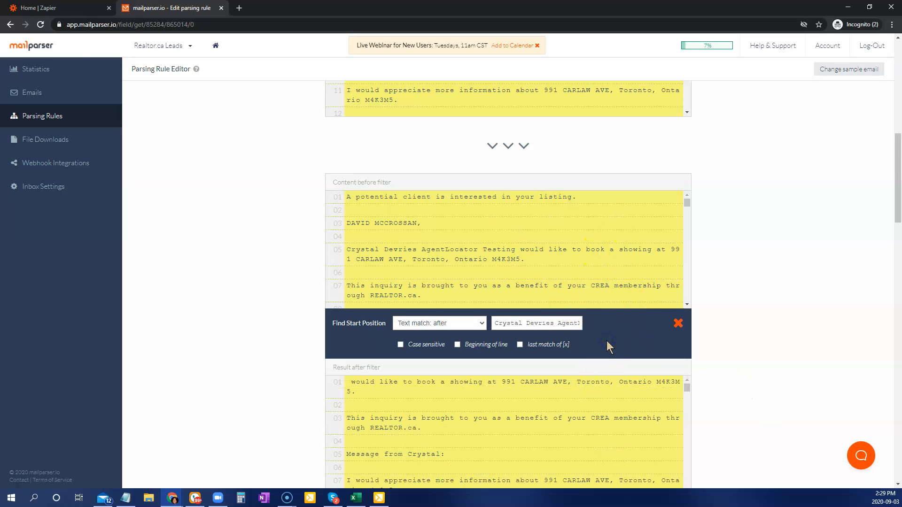
Examine the content after the start position filter and the empty-line removal filter to find where the message details should end.
{"action": "scroll", "coordinate": [565, 374], "scroll_direction": "down", "scroll_amount": 2}
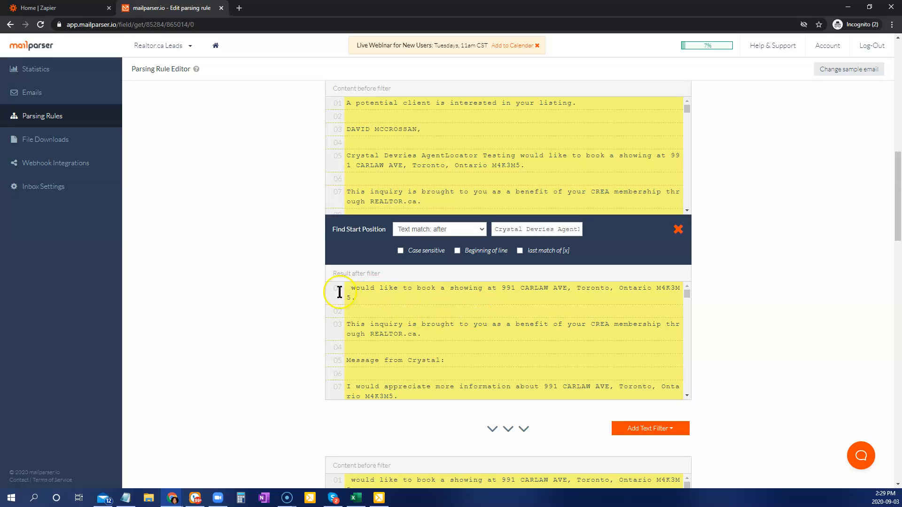
{"action": "scroll", "coordinate": [568, 344], "scroll_direction": "down", "scroll_amount": 3}
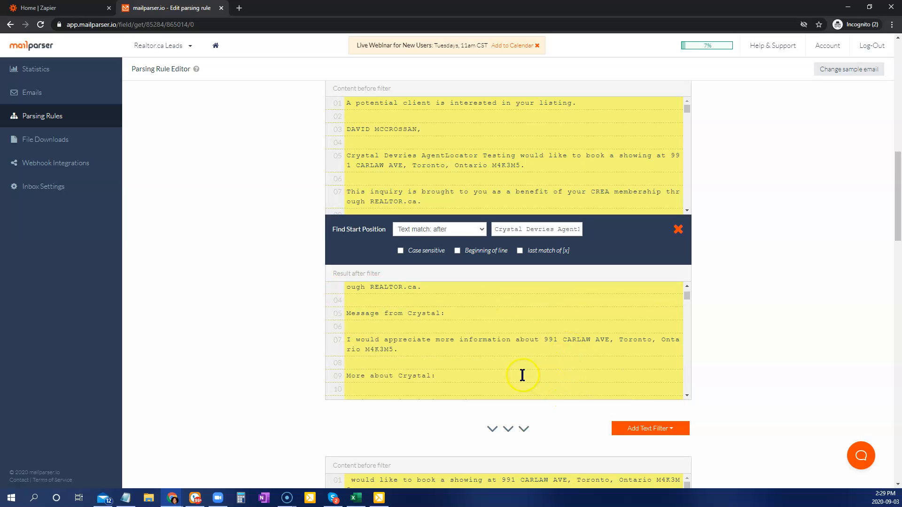
{"action": "scroll", "coordinate": [523, 375], "scroll_direction": "down", "scroll_amount": 3}
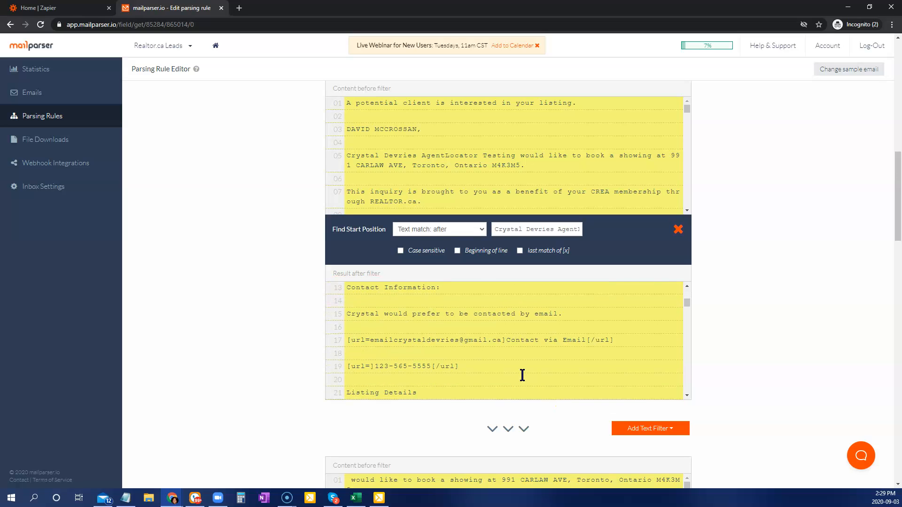
{"action": "scroll", "coordinate": [515, 395], "scroll_direction": "down", "scroll_amount": 2}
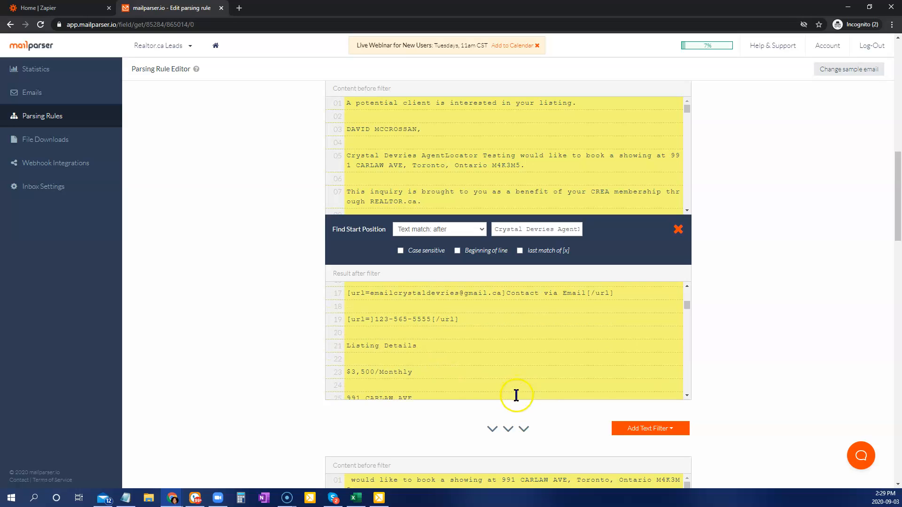
{"action": "scroll", "coordinate": [785, 359], "scroll_direction": "down", "scroll_amount": 3}
{"action": "scroll", "coordinate": [788, 358], "scroll_direction": "down", "scroll_amount": 3}
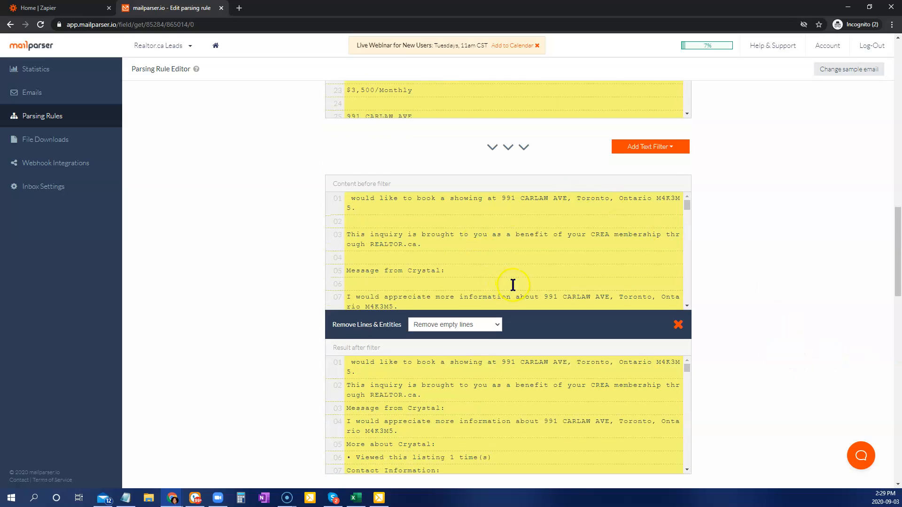
{"action": "scroll", "coordinate": [507, 272], "scroll_direction": "down", "scroll_amount": 3}
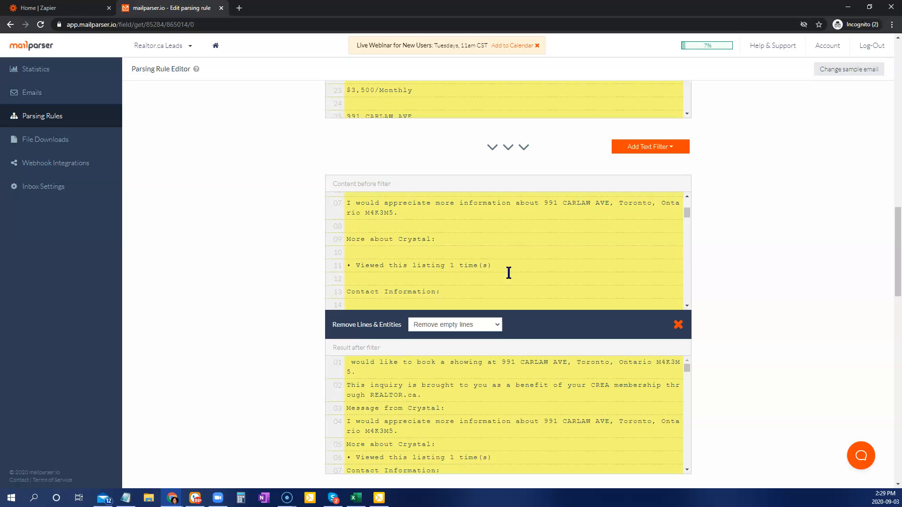
{"action": "scroll", "coordinate": [509, 273], "scroll_direction": "down", "scroll_amount": 2}
{"action": "left_click", "coordinate": [416, 240]}
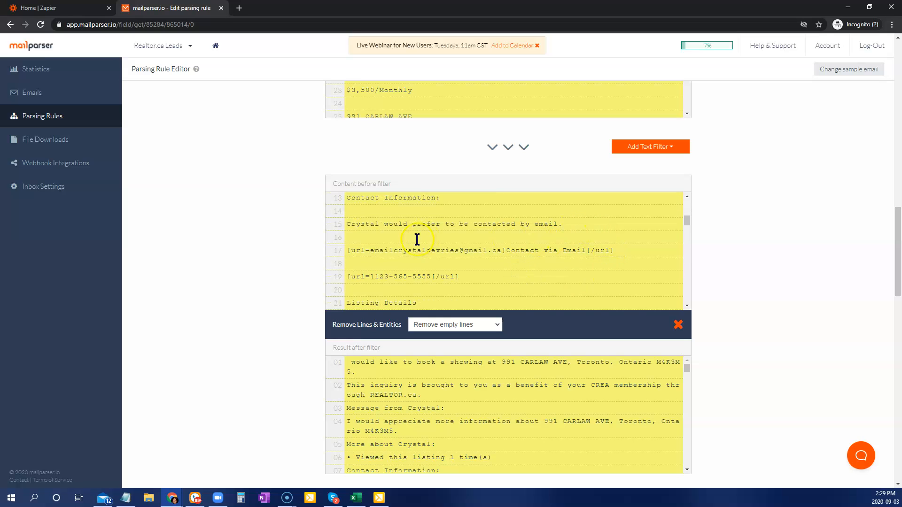
{"action": "left_click", "coordinate": [452, 329]}
{"action": "left_click", "coordinate": [447, 325]}
Set the message rule's end position to after 13 lines and check the last lines of the filtered result.
{"action": "scroll", "coordinate": [778, 310], "scroll_direction": "down", "scroll_amount": 7}
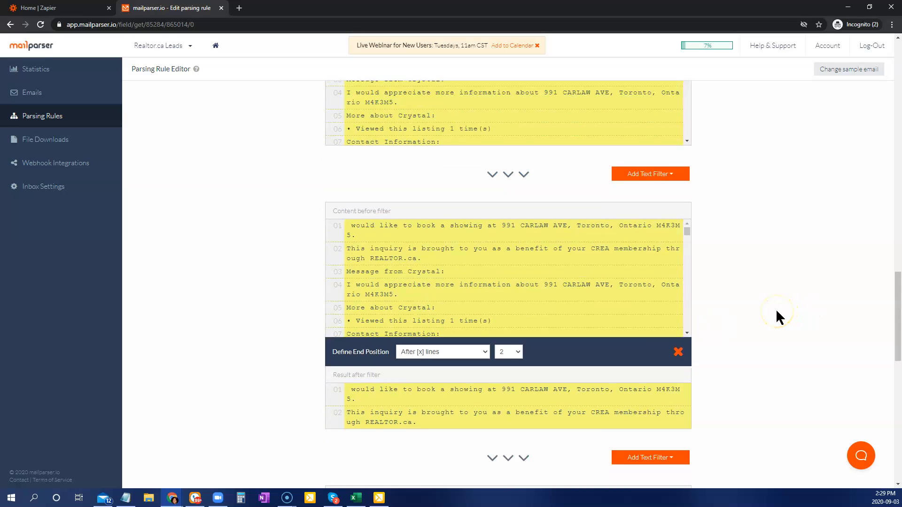
{"action": "scroll", "coordinate": [776, 309], "scroll_direction": "down", "scroll_amount": 1}
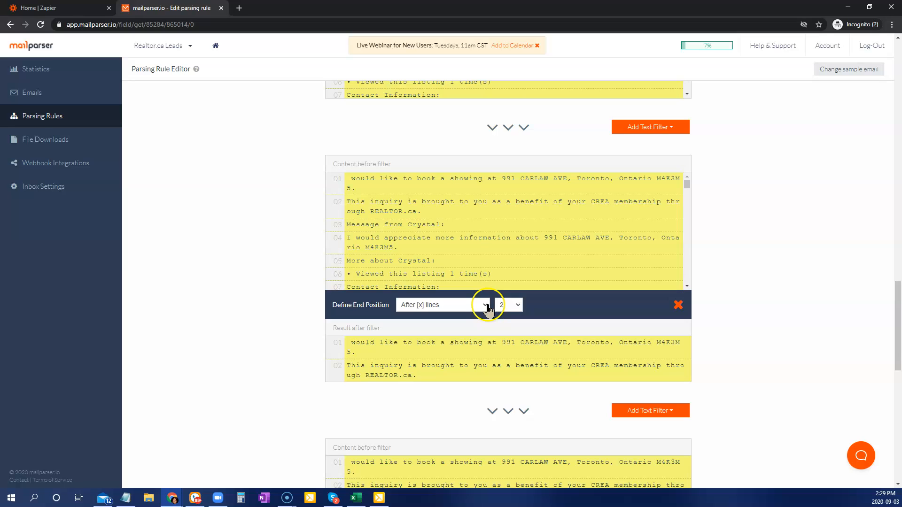
{"action": "scroll", "coordinate": [473, 249], "scroll_direction": "down", "scroll_amount": 2}
{"action": "scroll", "coordinate": [474, 249], "scroll_direction": "down", "scroll_amount": 5}
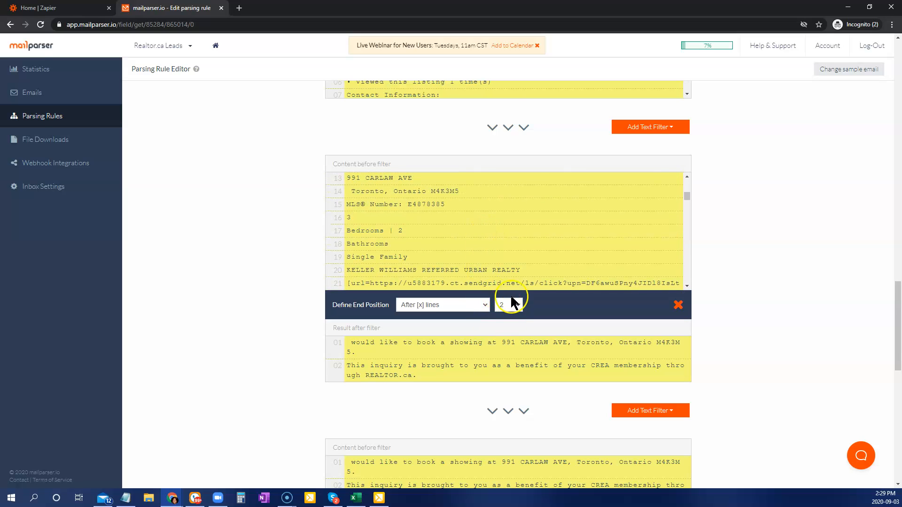
{"action": "left_click", "coordinate": [517, 308]}
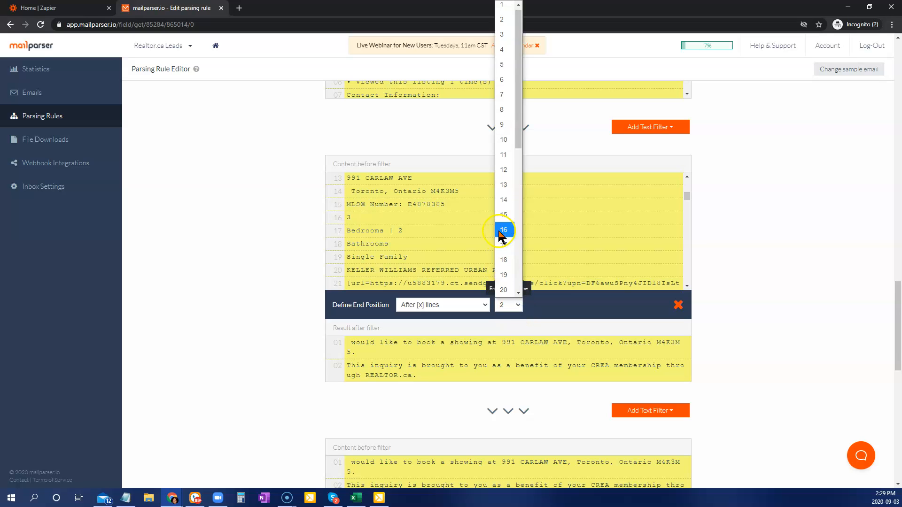
{"action": "left_click", "coordinate": [508, 188]}
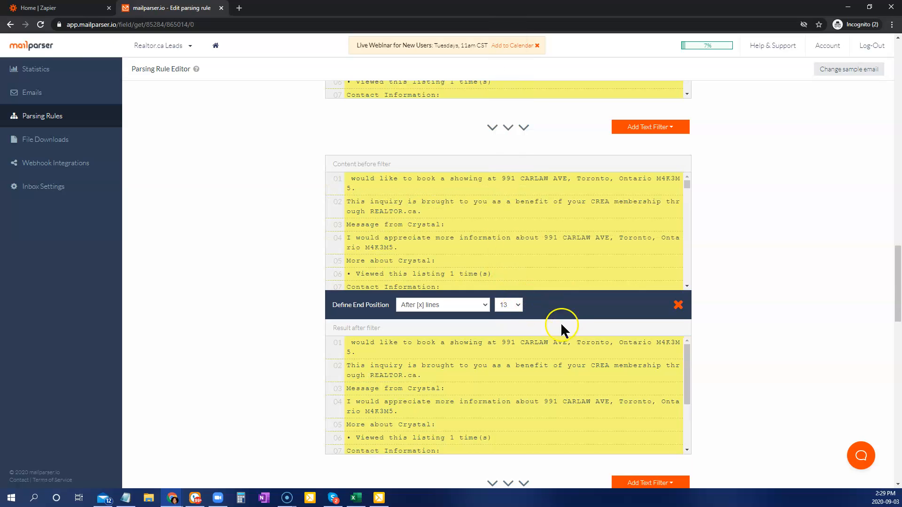
{"action": "scroll", "coordinate": [512, 401], "scroll_direction": "down", "scroll_amount": 2}
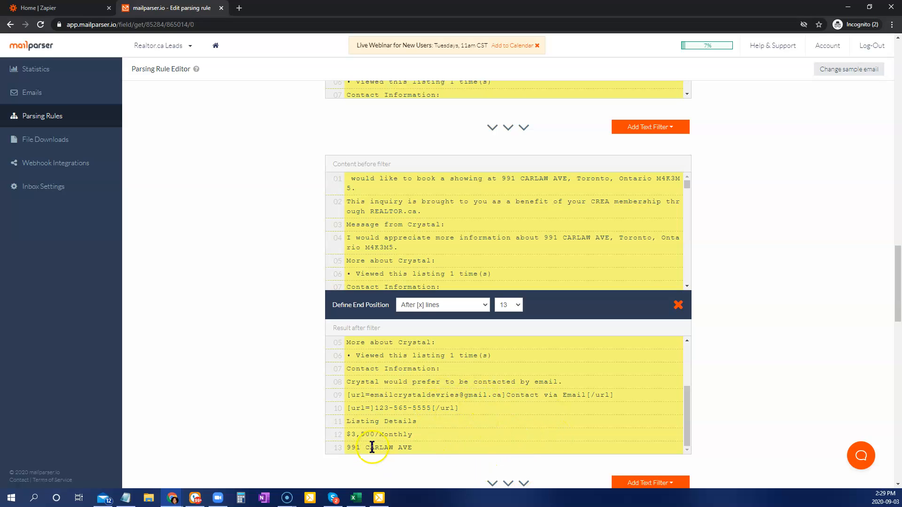
Review the CSV parsing and table transpose results, accept the final result, and validate and save the message rule.
{"action": "scroll", "coordinate": [779, 303], "scroll_direction": "down", "scroll_amount": 3}
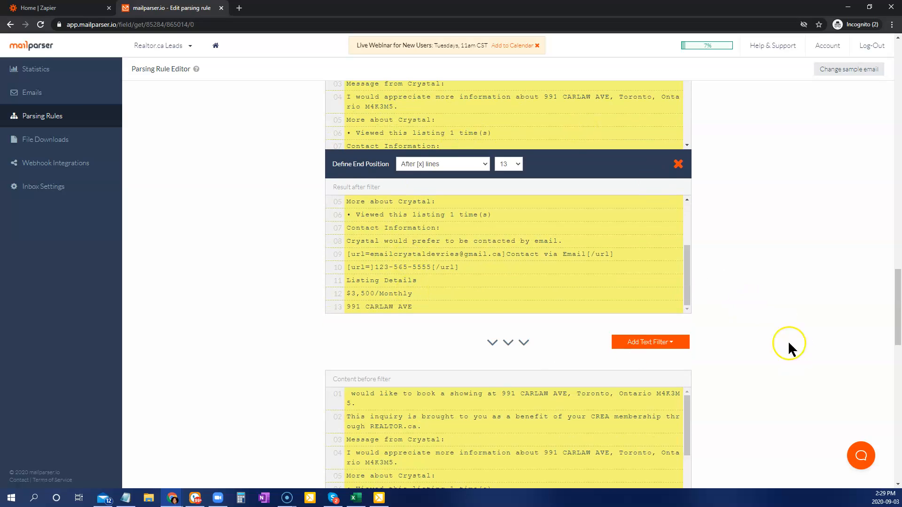
{"action": "scroll", "coordinate": [789, 346], "scroll_direction": "down", "scroll_amount": 7}
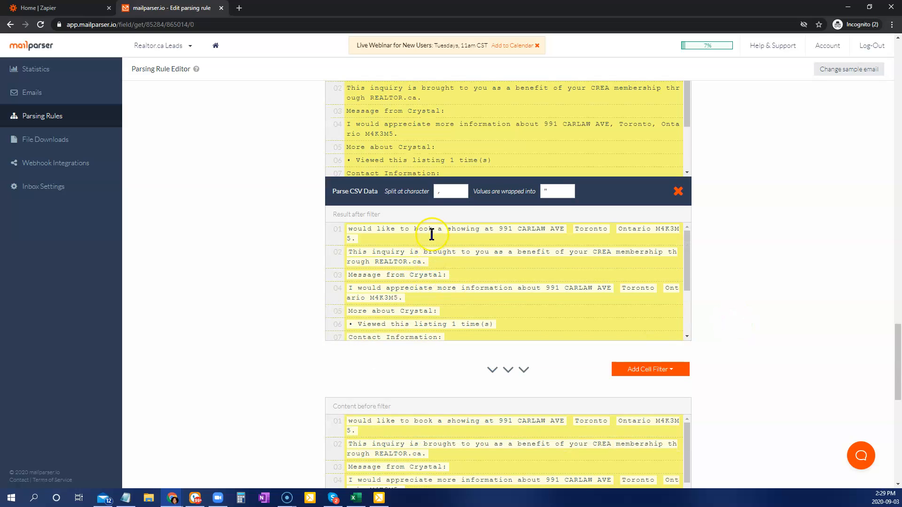
{"action": "scroll", "coordinate": [429, 234], "scroll_direction": "down", "scroll_amount": 3}
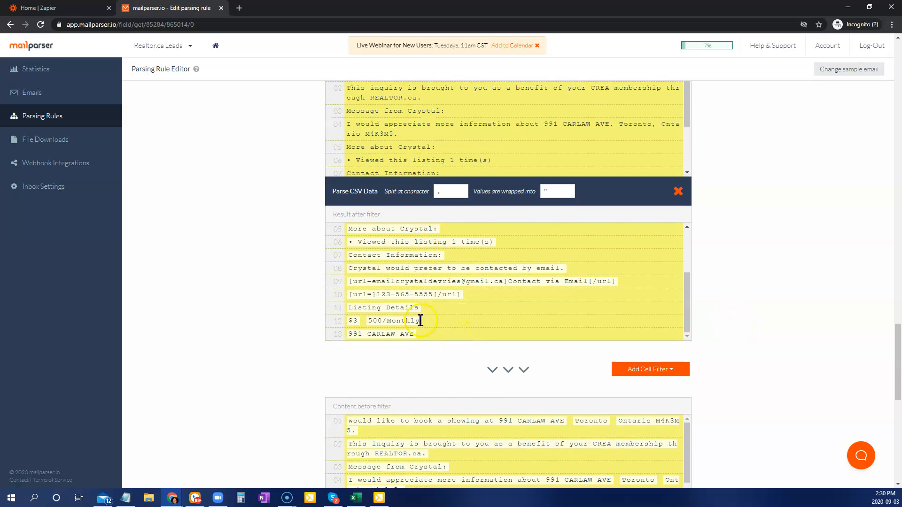
{"action": "scroll", "coordinate": [423, 324], "scroll_direction": "down", "scroll_amount": 6}
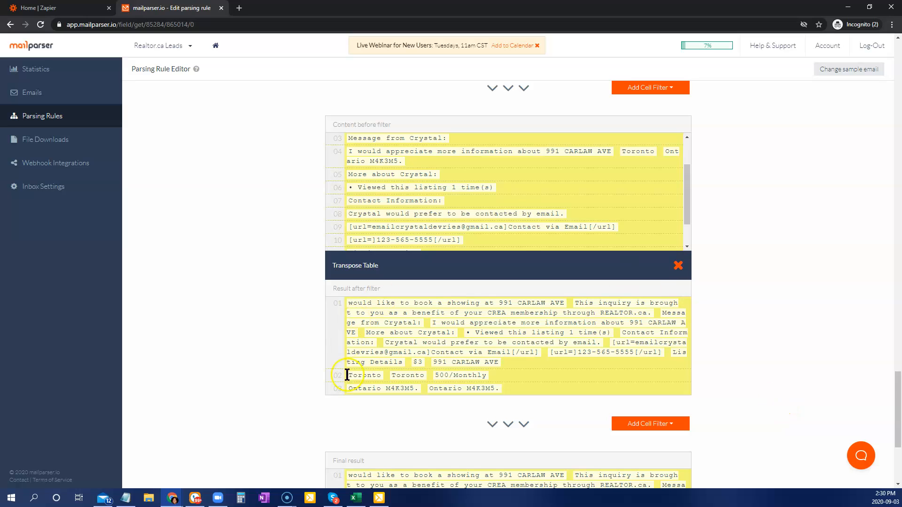
{"action": "scroll", "coordinate": [811, 381], "scroll_direction": "down", "scroll_amount": 4}
{"action": "left_click", "coordinate": [657, 394]}
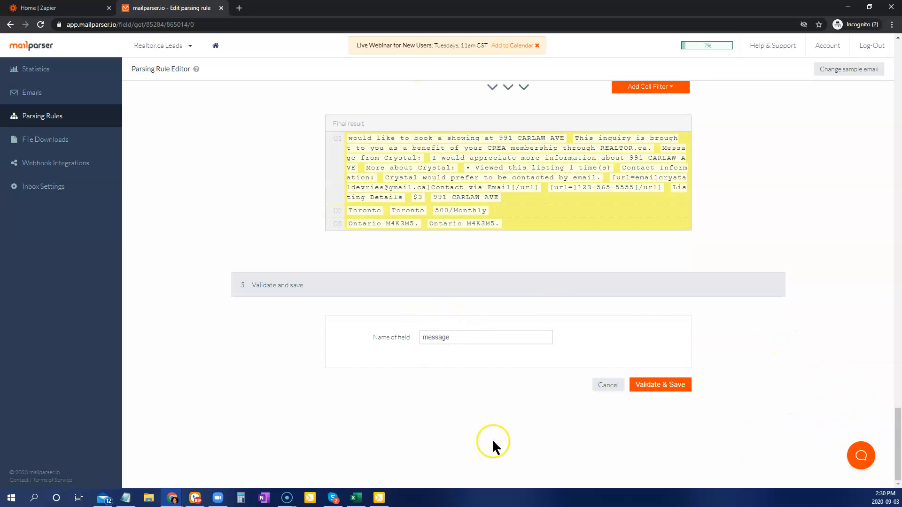
{"action": "left_click", "coordinate": [676, 389]}
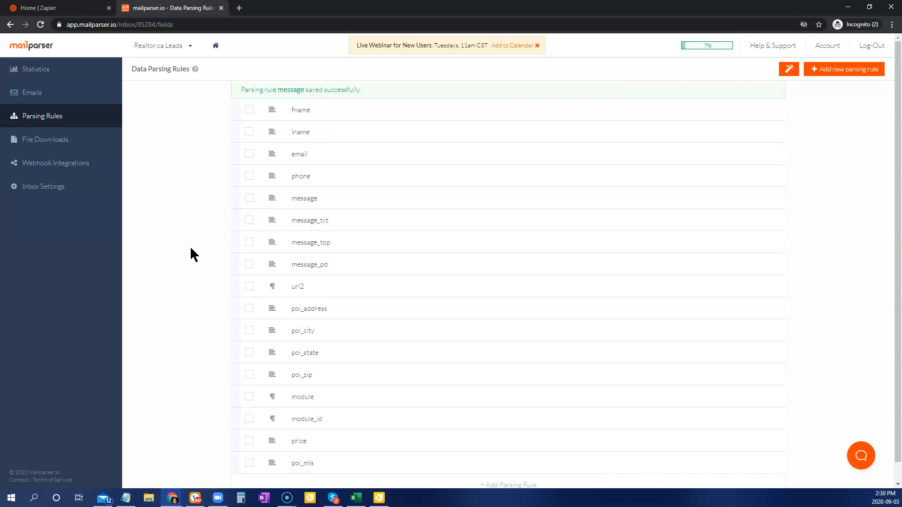
{"action": "left_click", "coordinate": [19, 52]}
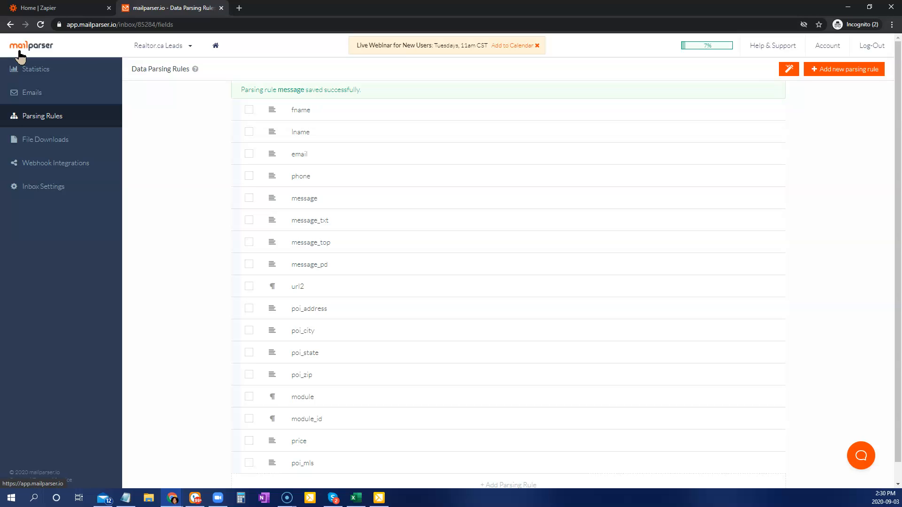
{"action": "left_click", "coordinate": [164, 202]}
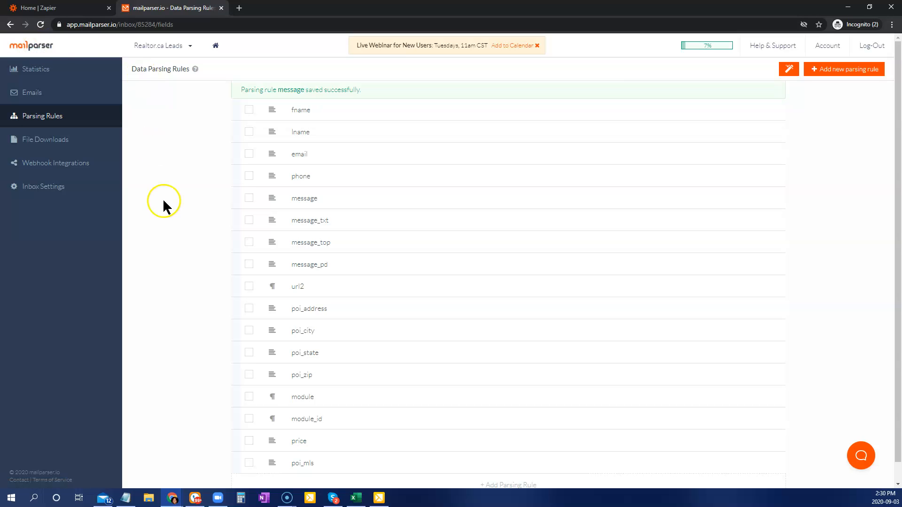